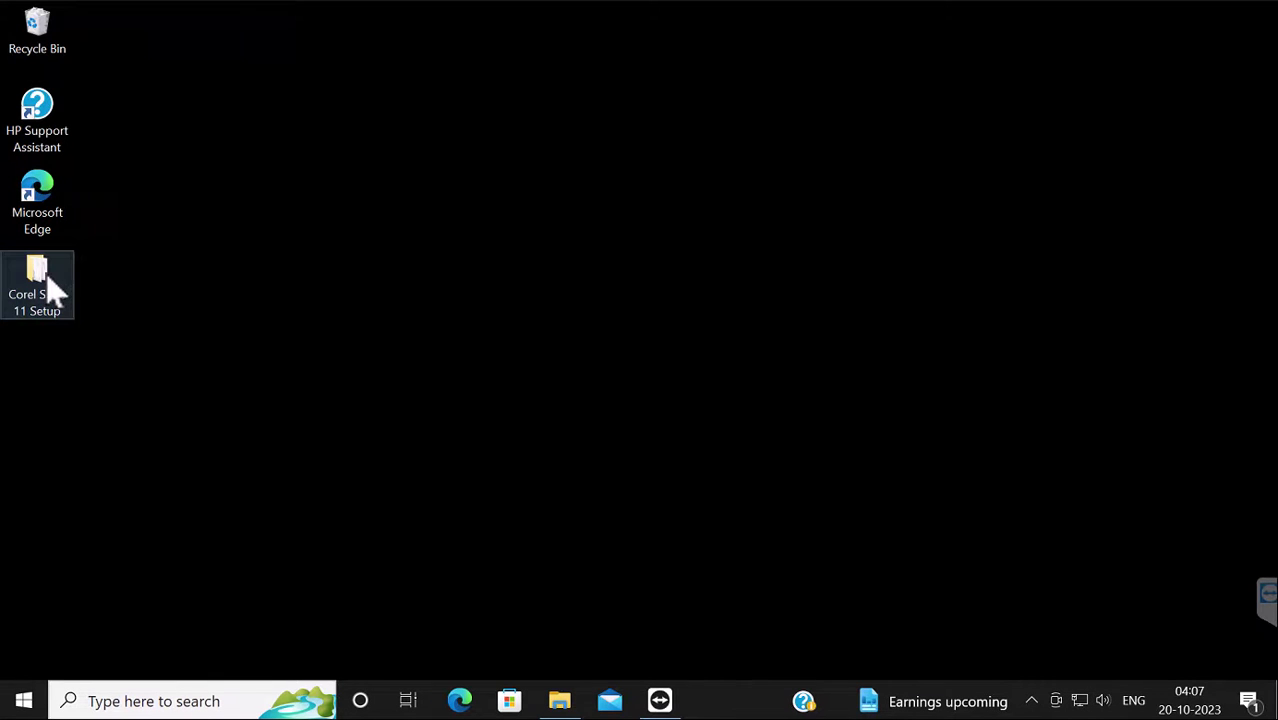
# Open the Properties of Setup in the Corel Suite 11 setup folder.
pyautogui.doubleClick(46, 288)
pyautogui.scroll(-1, 730, 535)
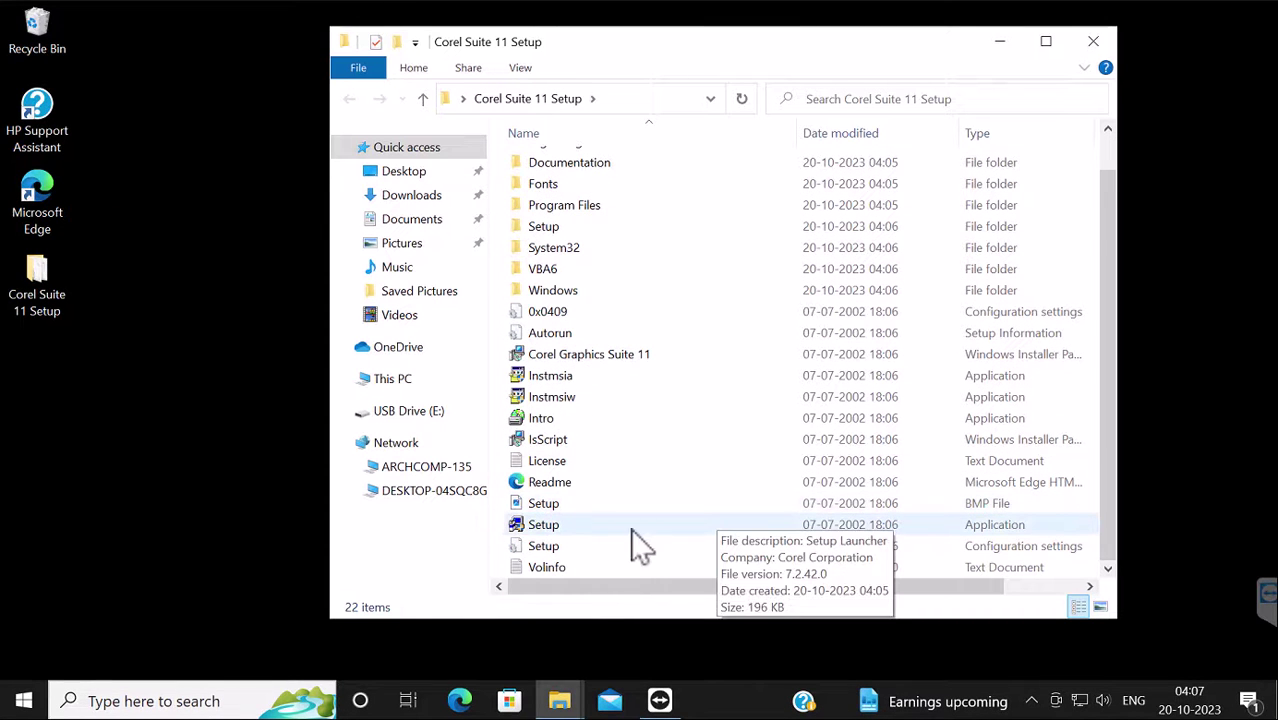
pyautogui.rightClick(563, 530)
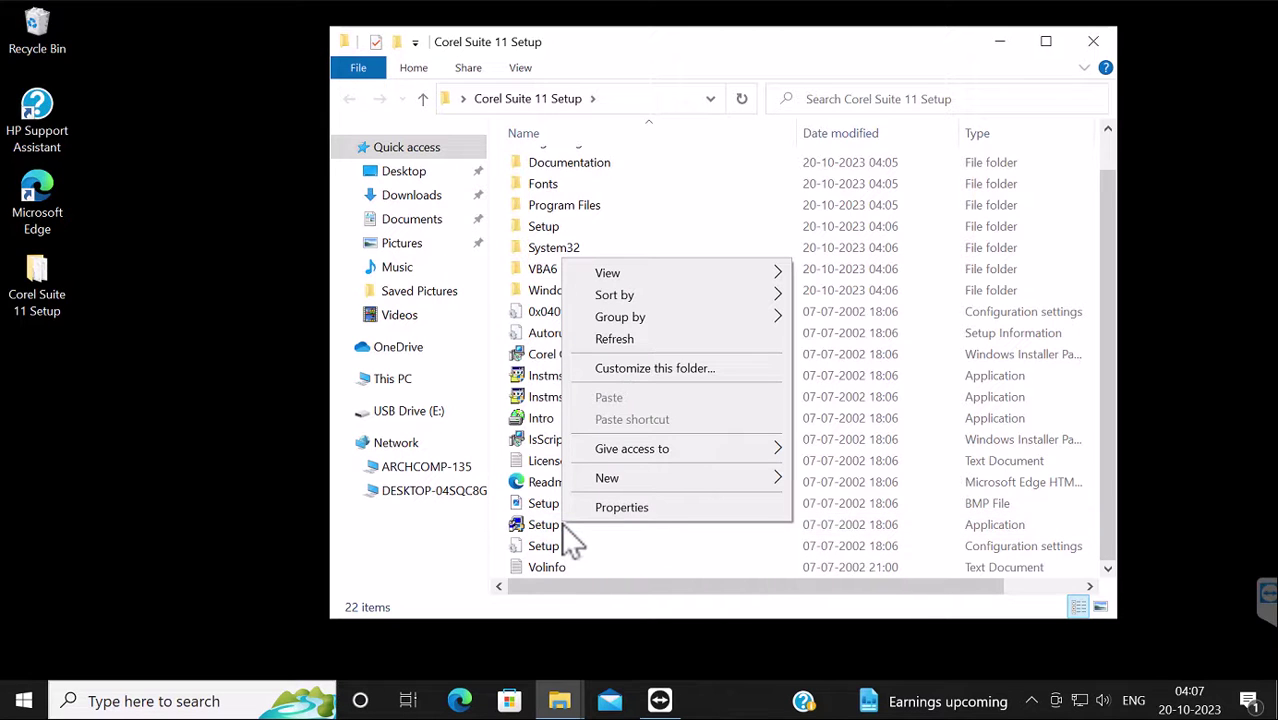
pyautogui.rightClick(548, 528)
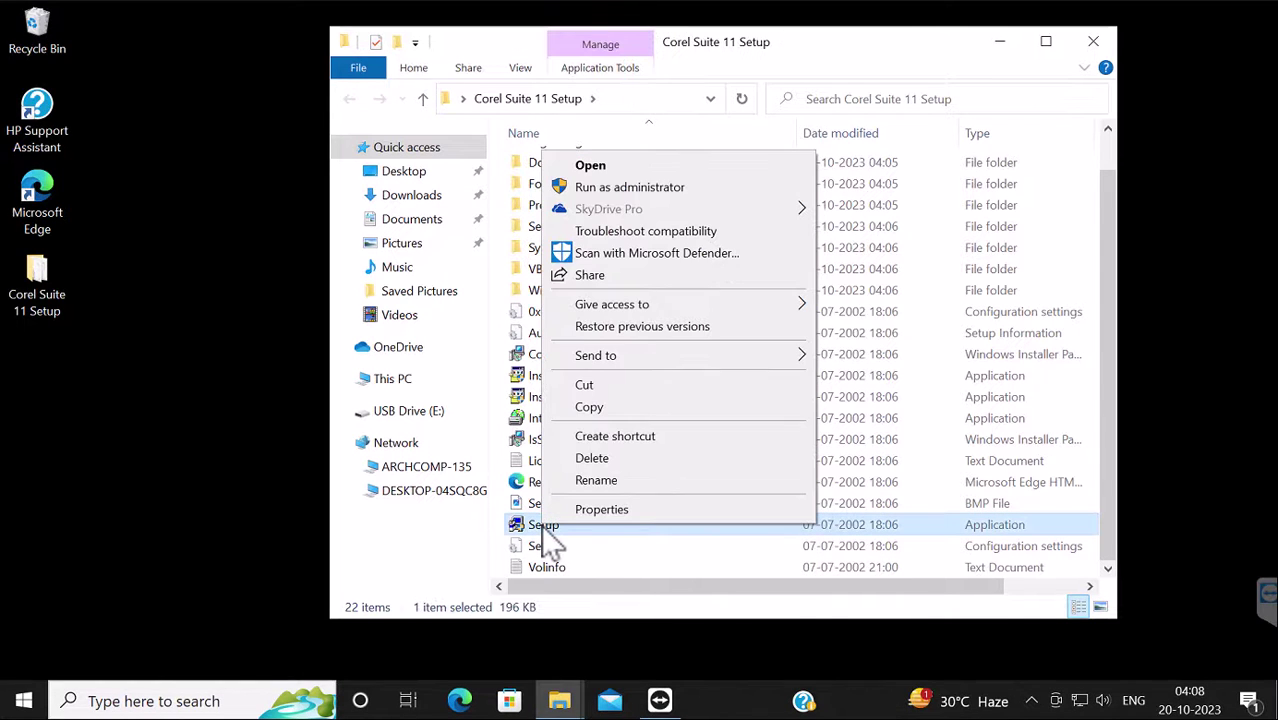
pyautogui.click(602, 510)
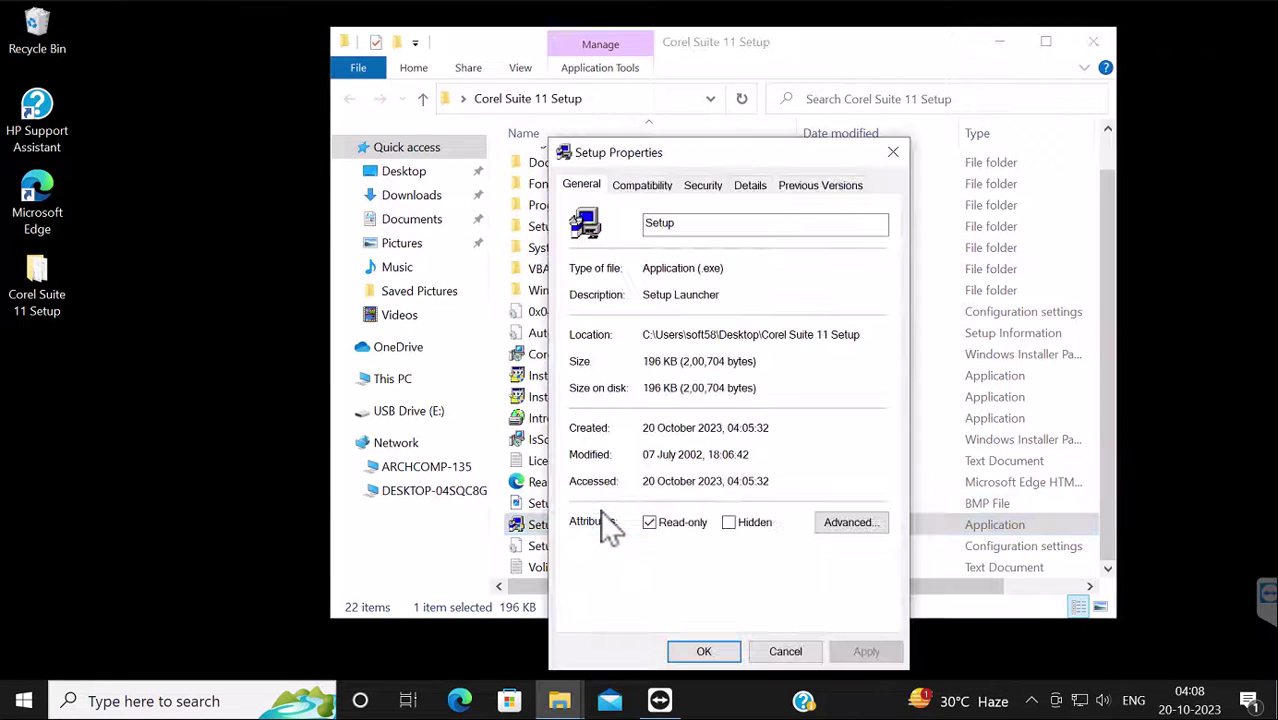
# Apply Windows XP (Service Pack 3) compatibility mode to Setup, then run it as administrator.
pyautogui.click(642, 186)
pyautogui.click(585, 321)
pyautogui.click(640, 347)
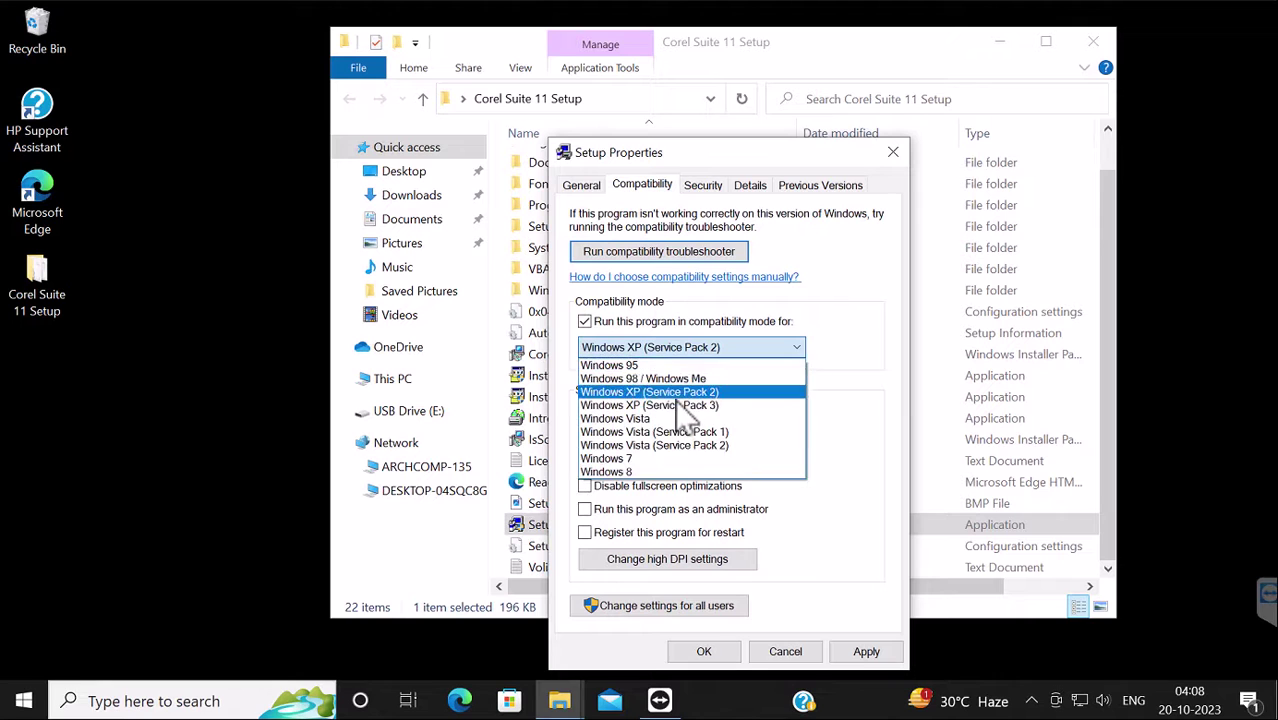
pyautogui.click(690, 405)
pyautogui.click(866, 651)
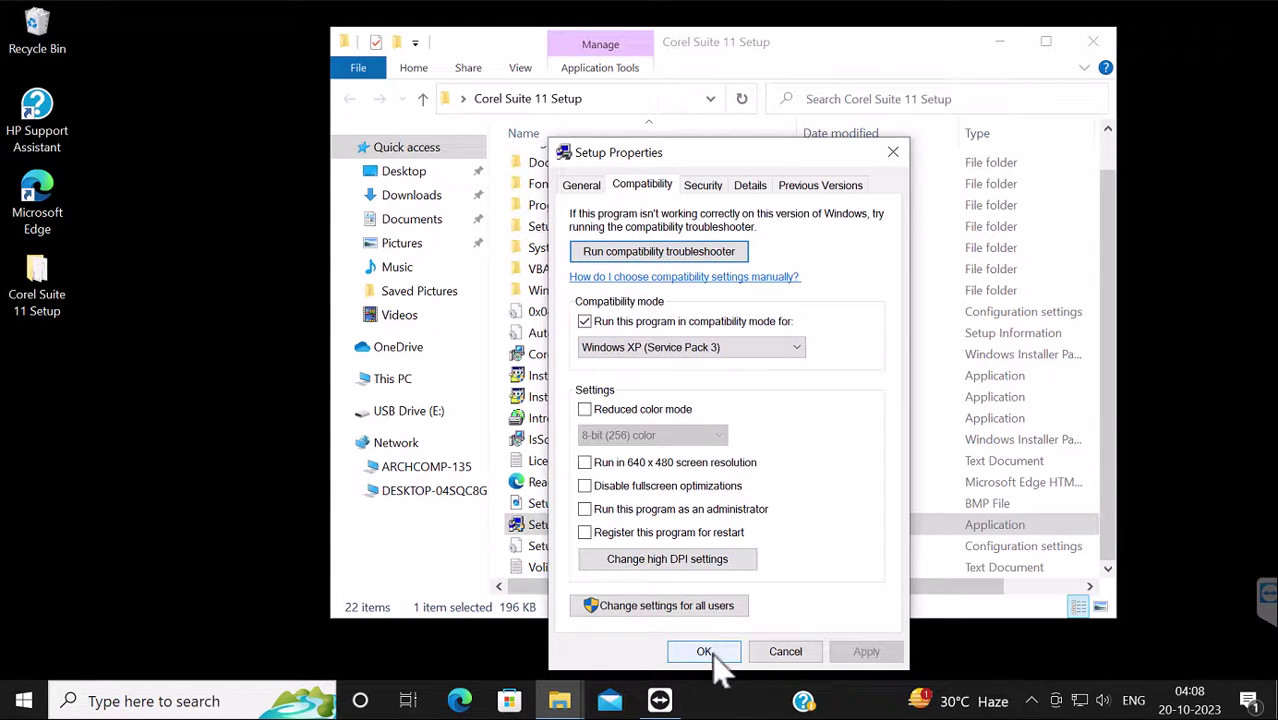
pyautogui.click(704, 651)
pyautogui.rightClick(556, 525)
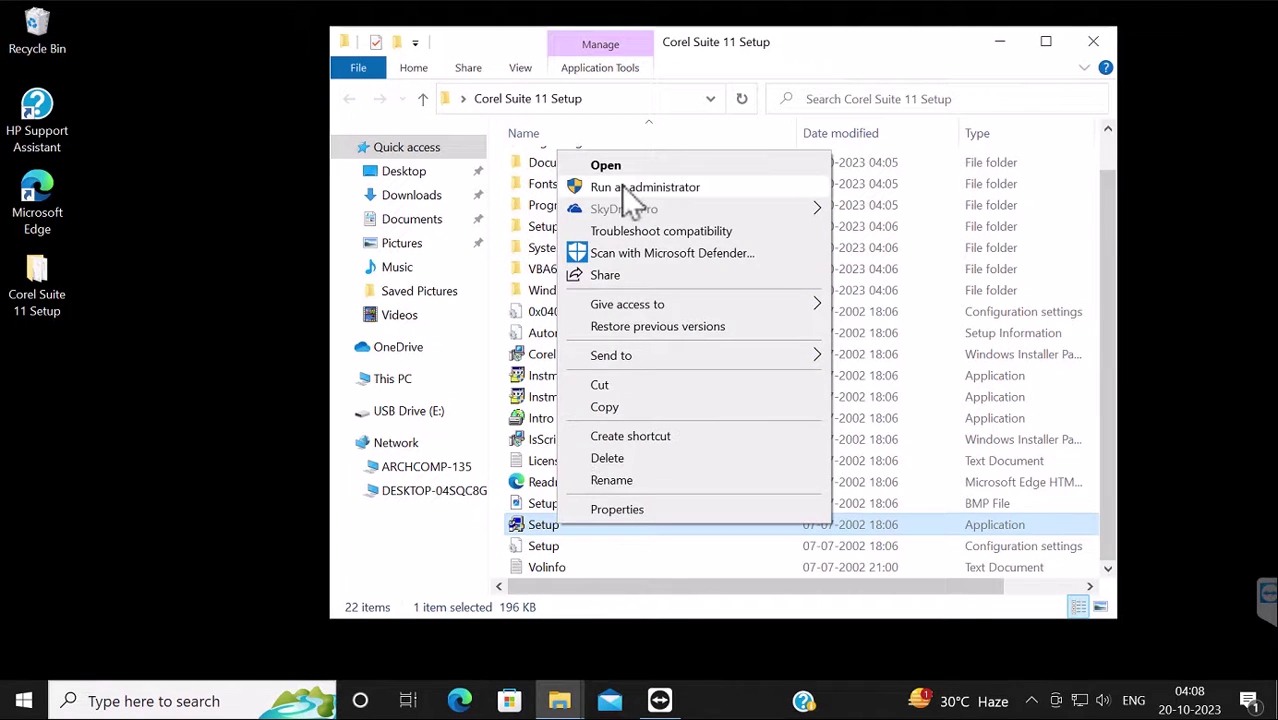
pyautogui.click(621, 187)
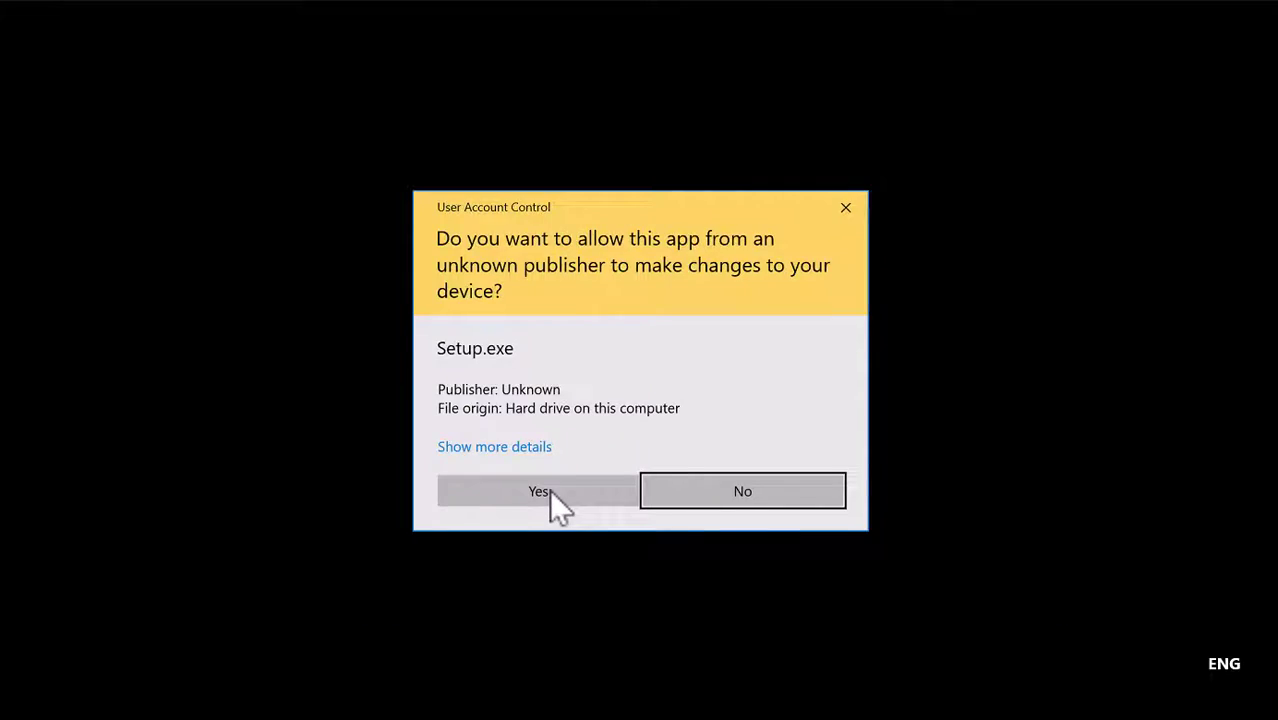
# Approve the UAC prompts for Setup and the InstallDriver Module to reach the installation wizard.
pyautogui.click(549, 491)
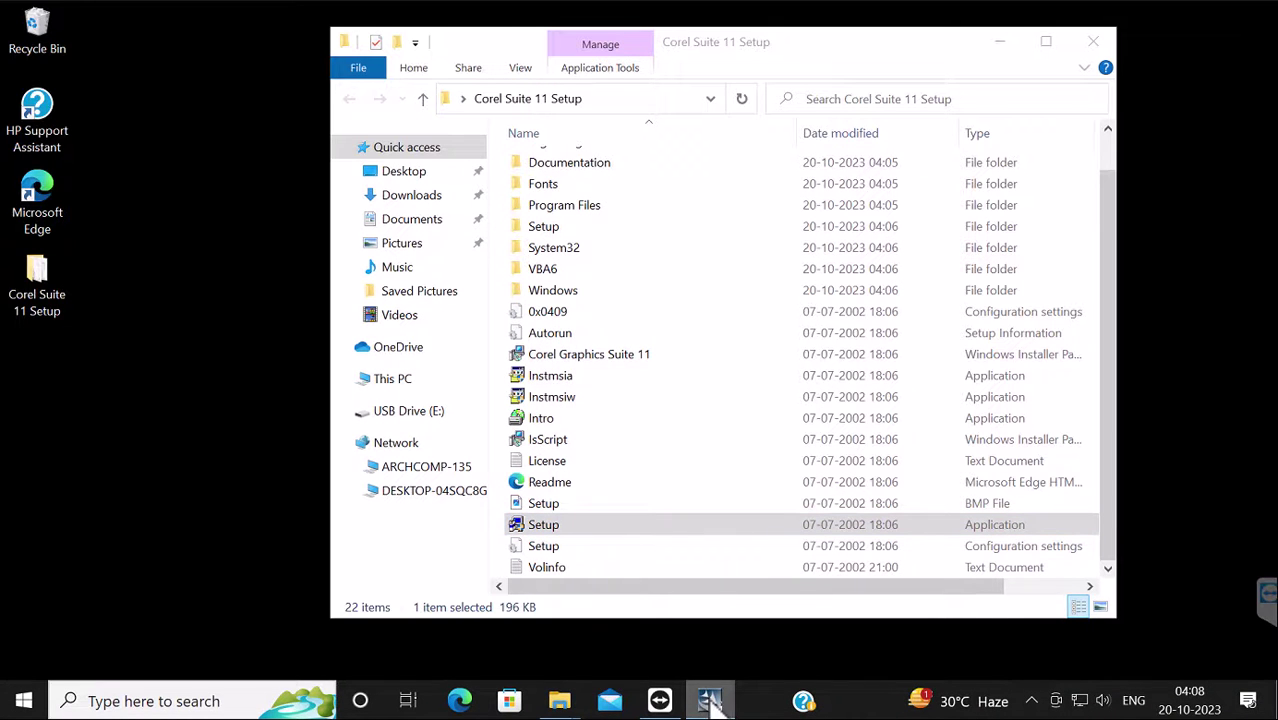
pyautogui.click(997, 44)
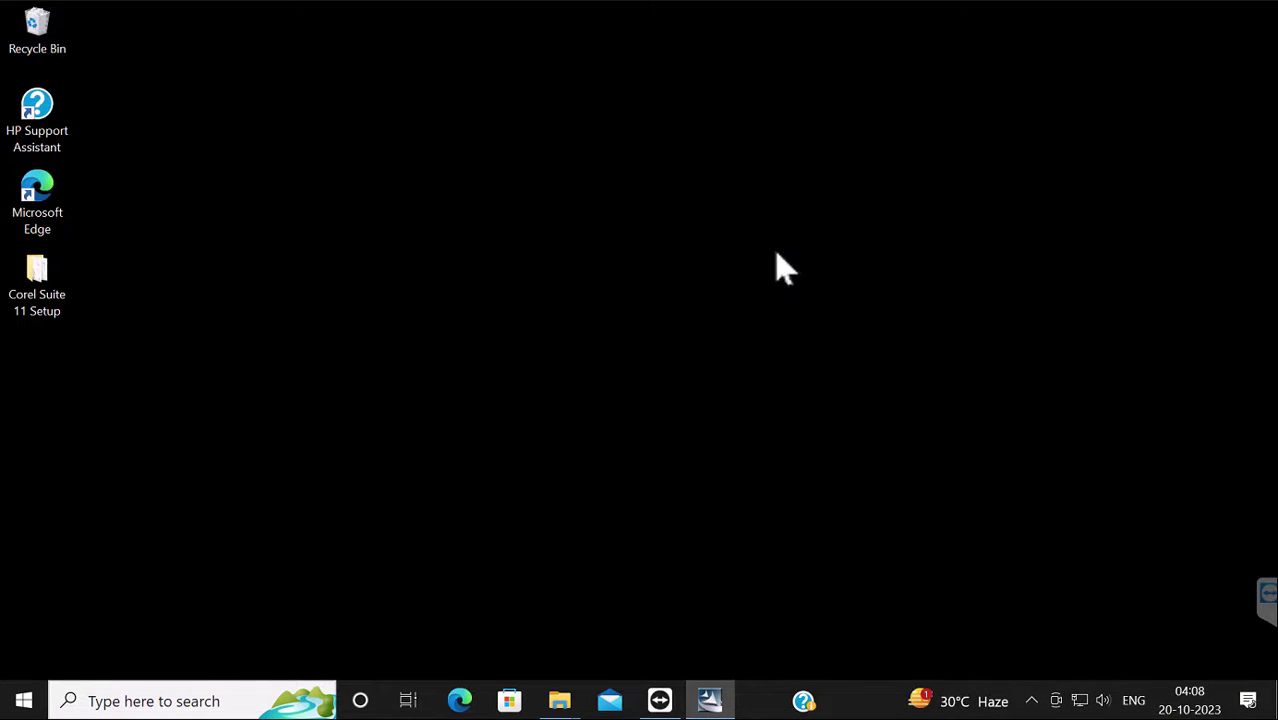
pyautogui.rightClick(714, 700)
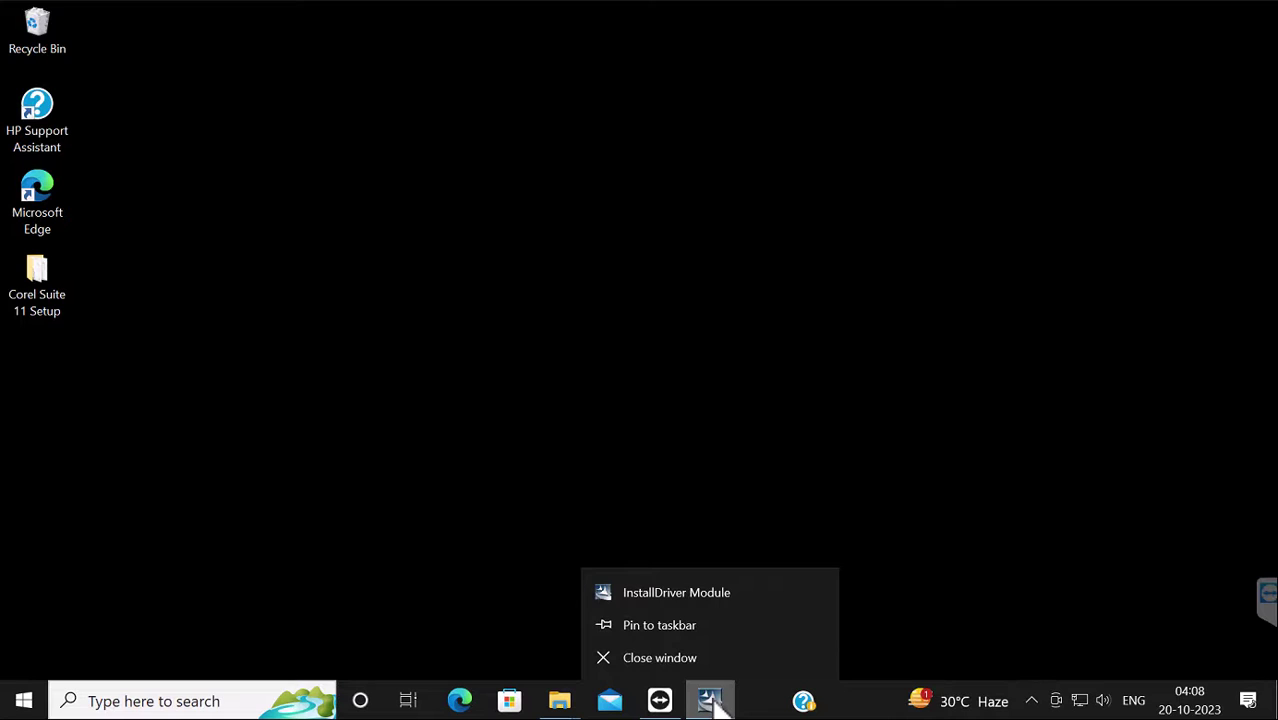
pyautogui.click(760, 590)
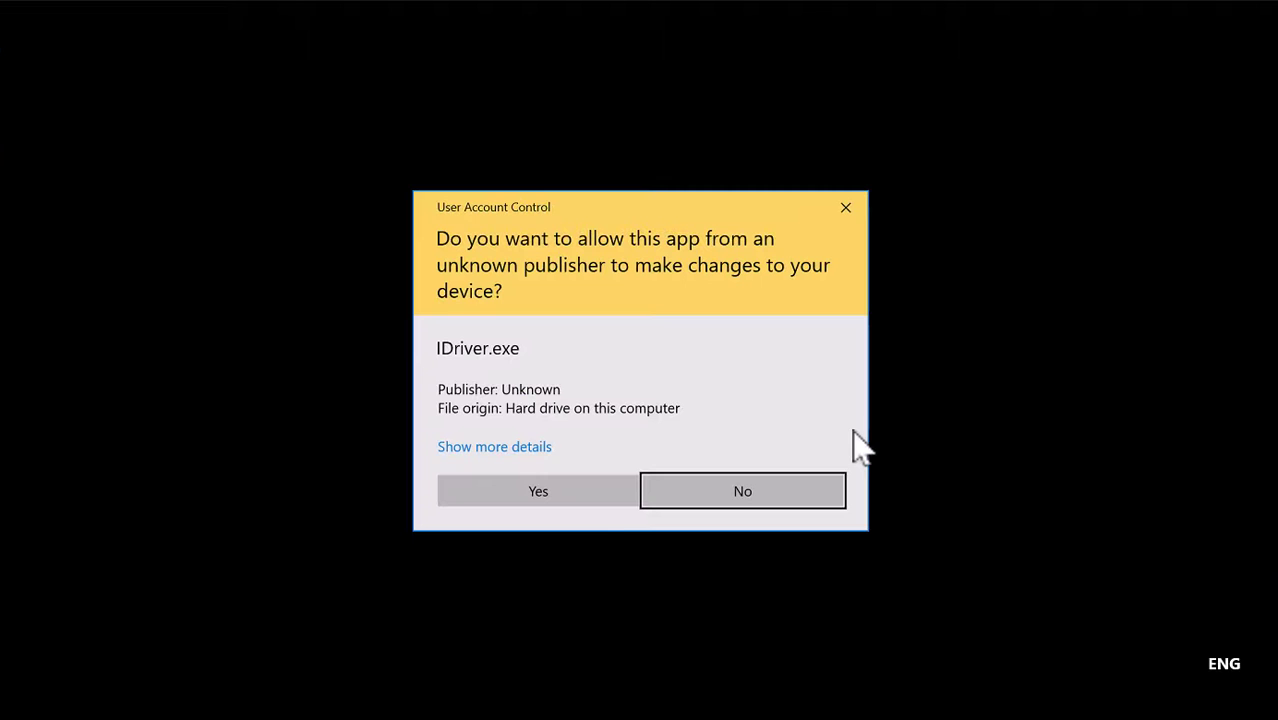
pyautogui.click(540, 489)
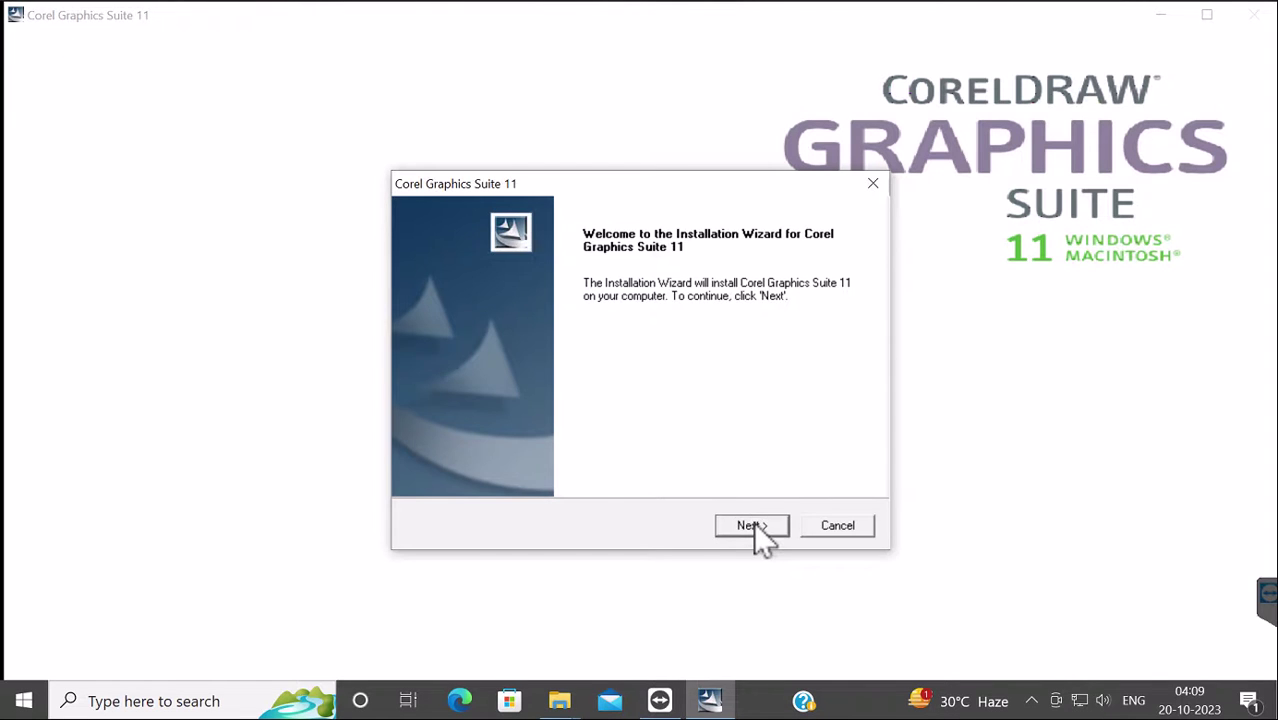
# Accept the licence agreement and enter the company name and the pasted serial number.
pyautogui.click(753, 524)
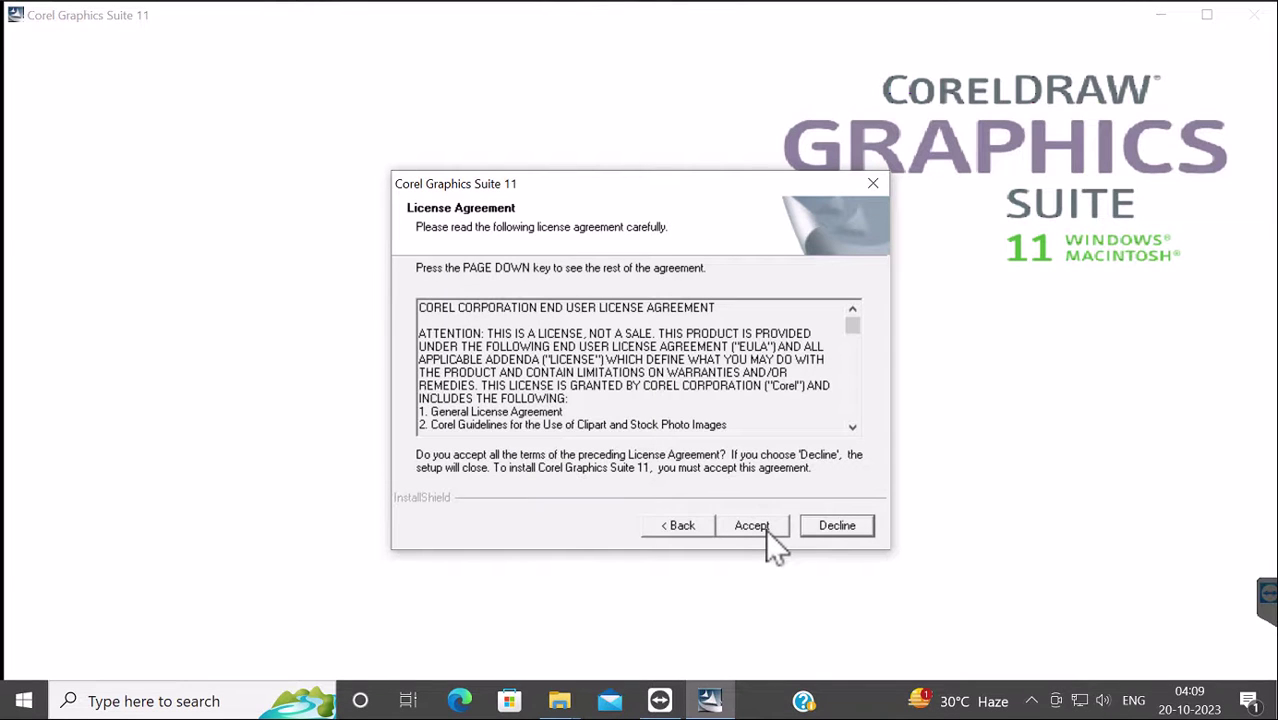
pyautogui.click(751, 525)
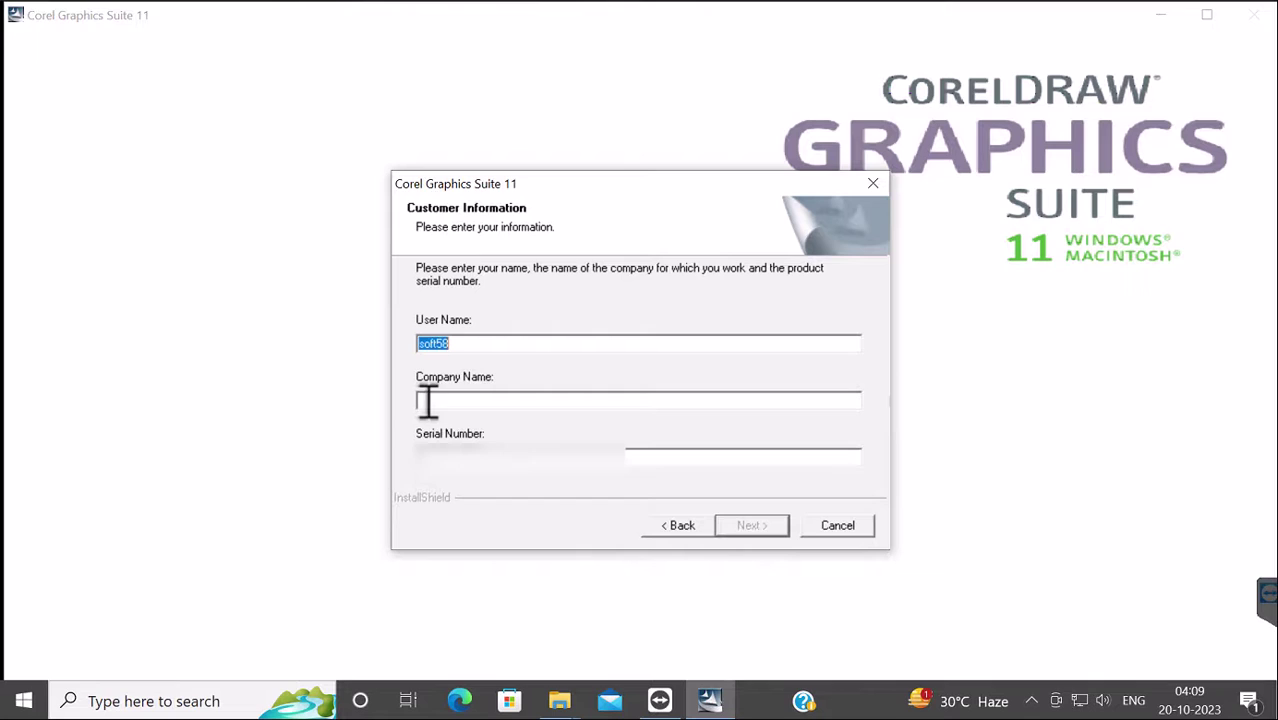
pyautogui.click(428, 400)
pyautogui.write('g')
pyautogui.press('Tab')
pyautogui.hotkey('ctrl', 'v')
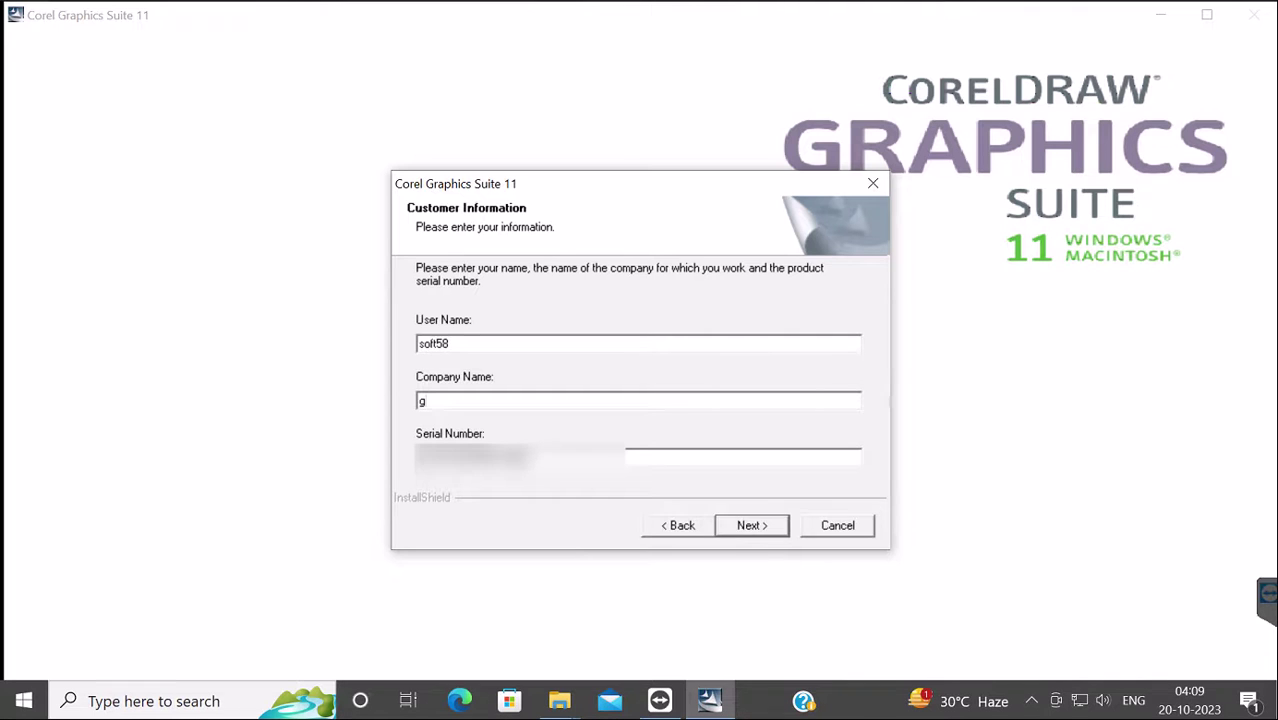
pyautogui.press('Return')
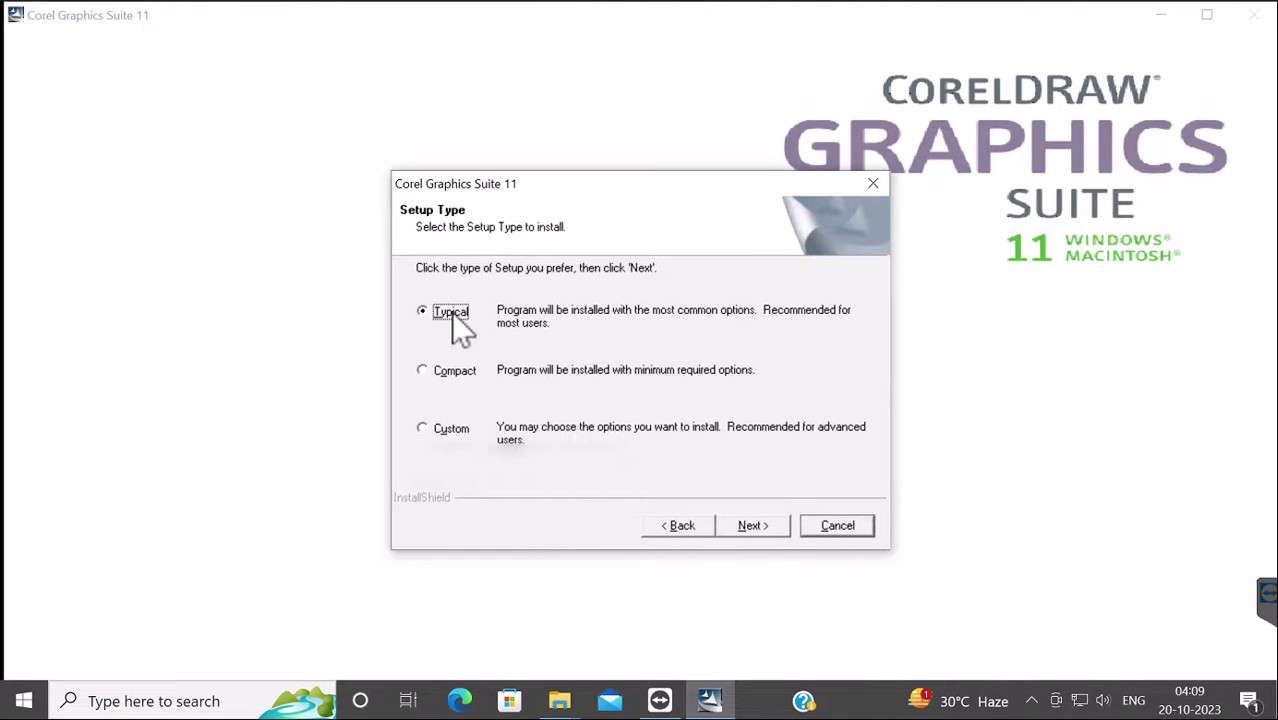
# Keep the Typical setup and default destination, creating the missing install folder.
pyautogui.click(776, 524)
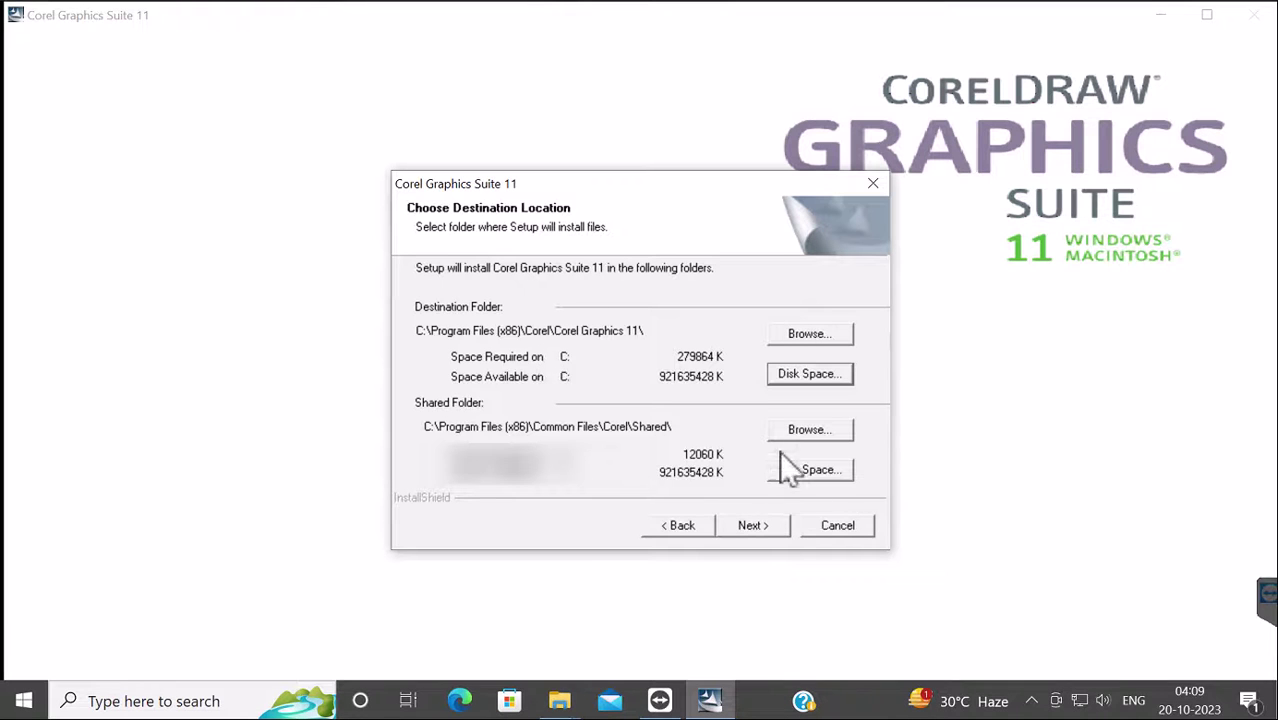
pyautogui.click(762, 530)
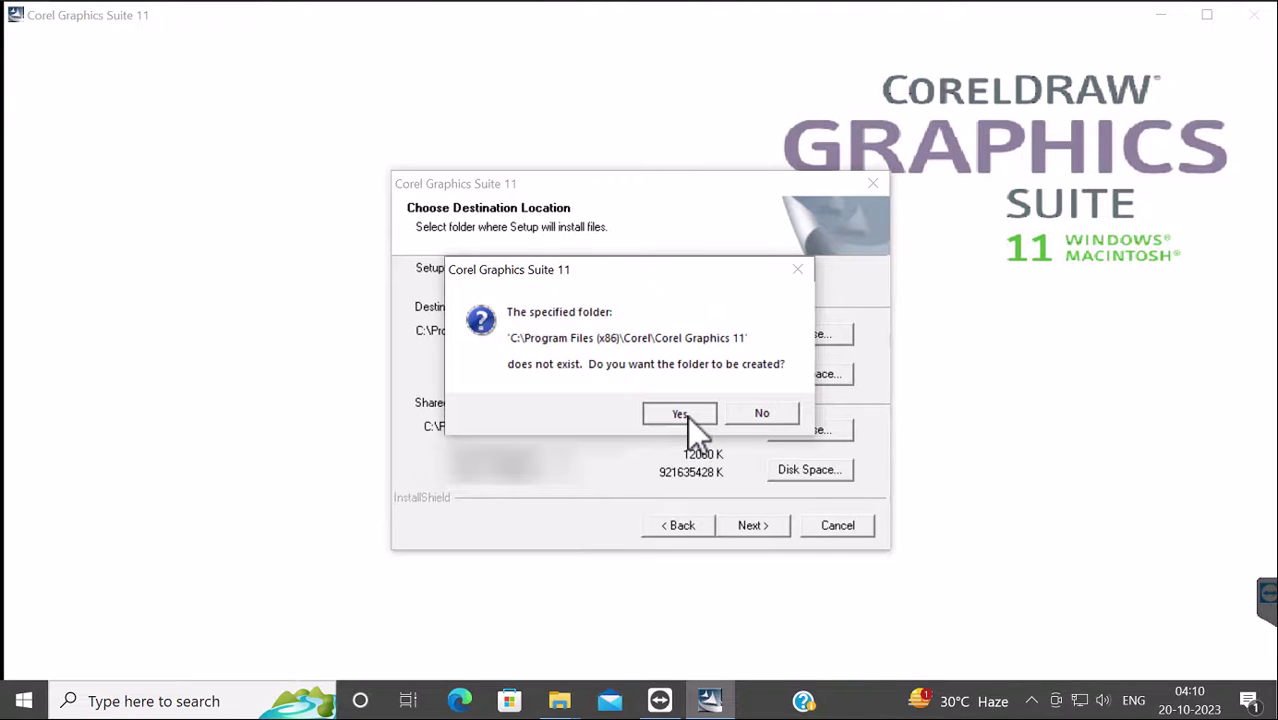
pyautogui.click(680, 414)
# Install with the default program folder, dismiss the registration prompts, and finish the wizard.
pyautogui.click(750, 526)
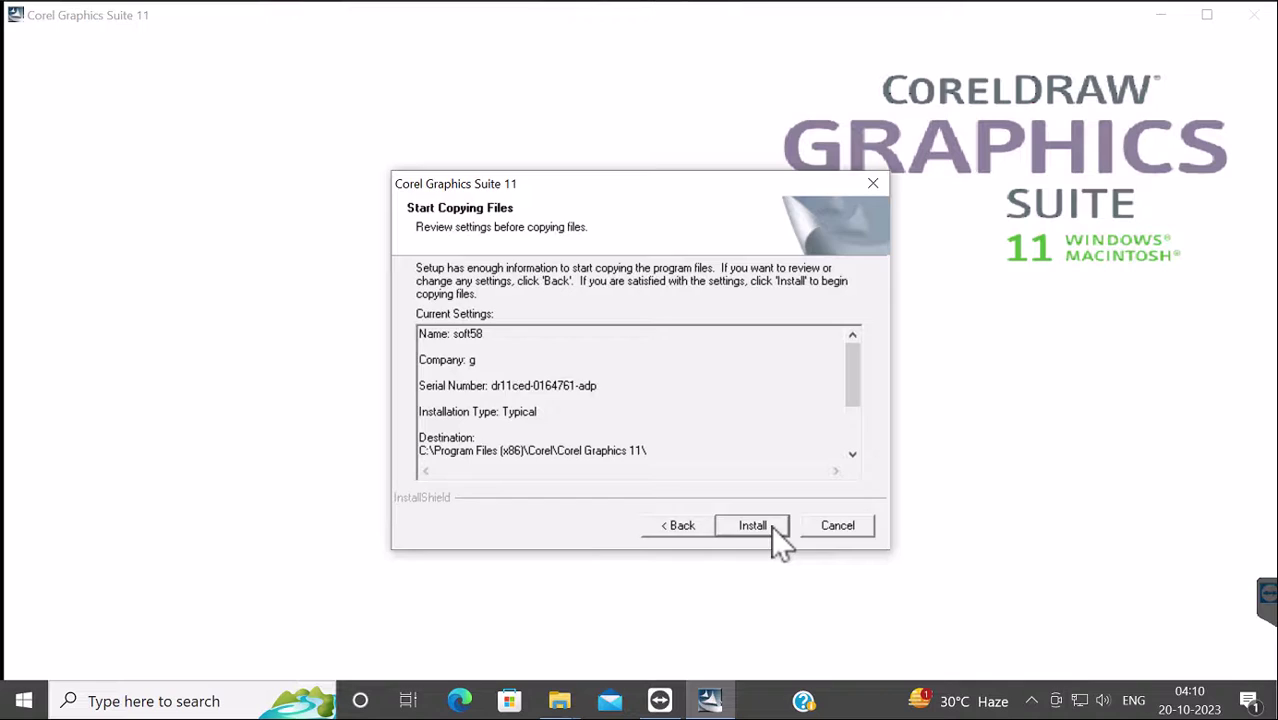
pyautogui.click(771, 526)
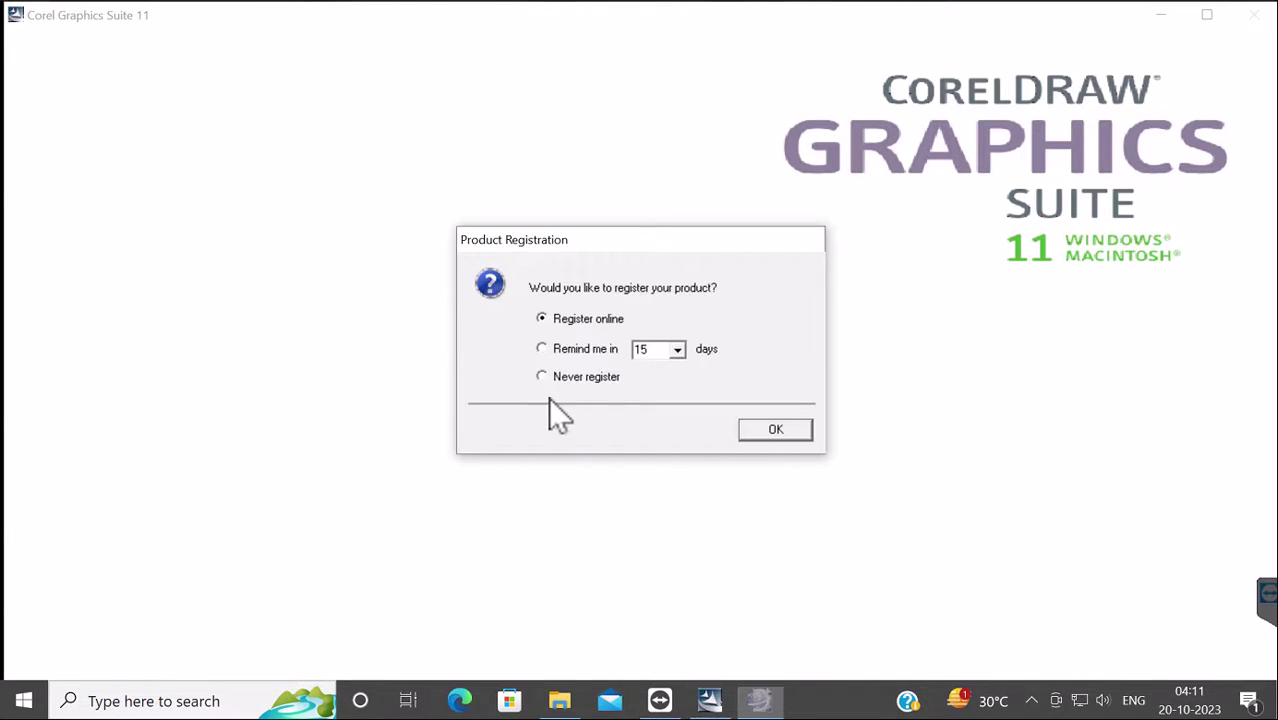
pyautogui.click(768, 428)
pyautogui.click(796, 432)
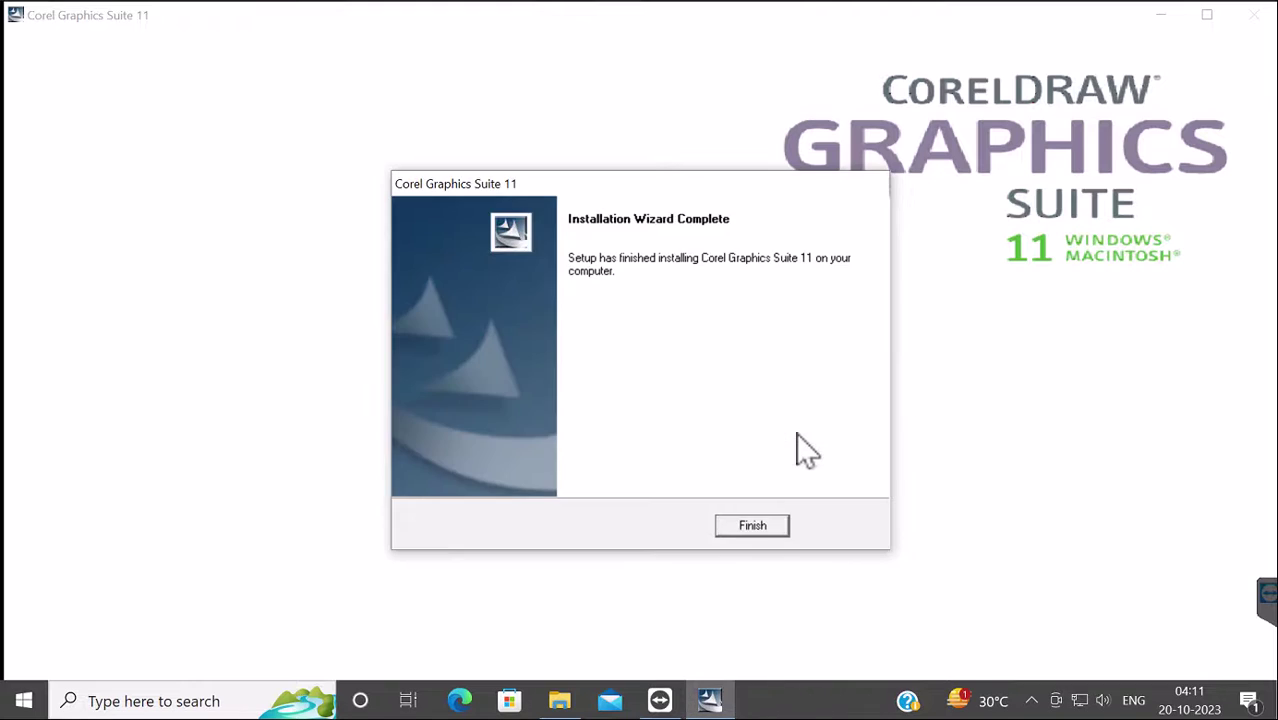
pyautogui.click(748, 525)
pyautogui.click(268, 272)
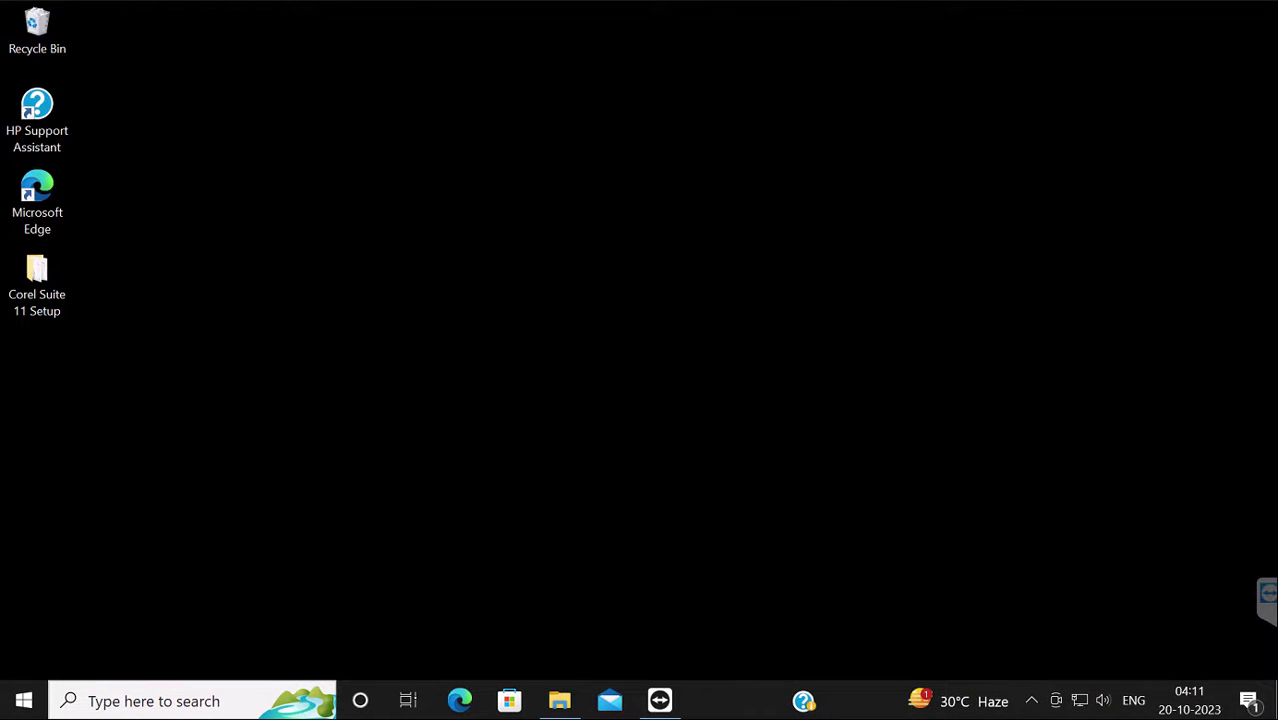
# Launch CorelDRAW 11 from the Start menu's expanded Recently added list.
pyautogui.click(23, 700)
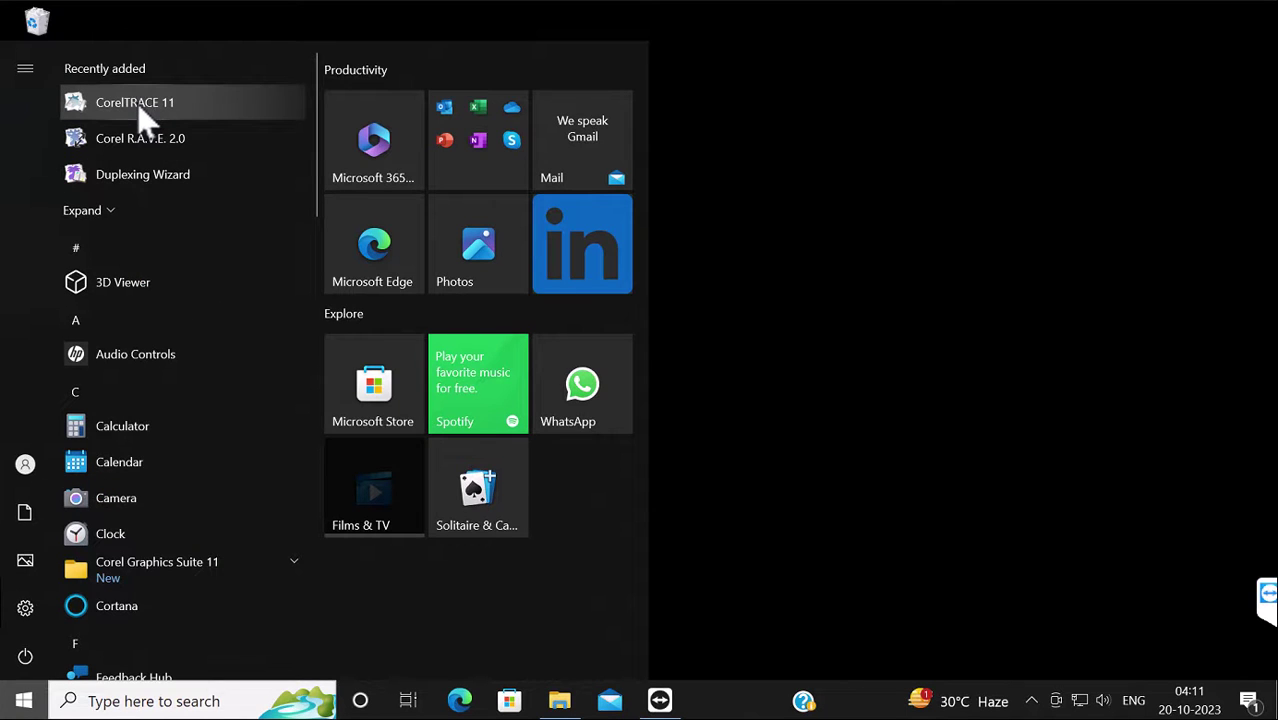
pyautogui.click(117, 226)
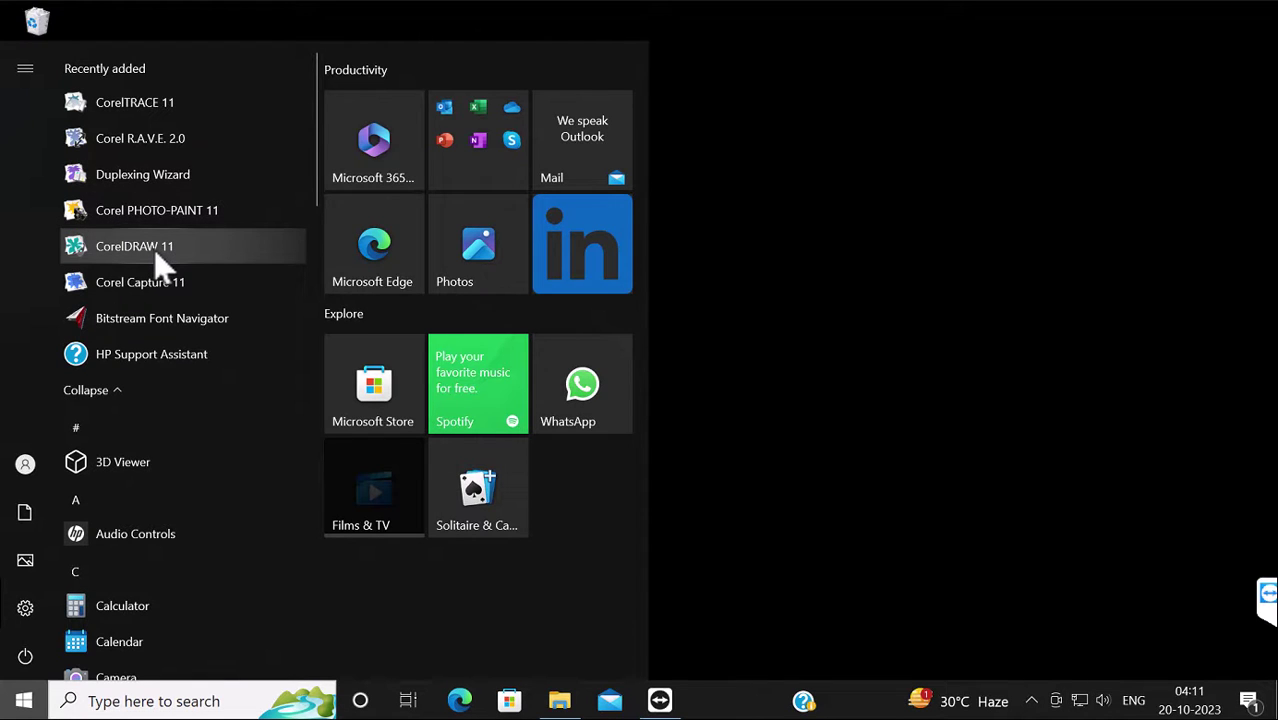
pyautogui.click(154, 249)
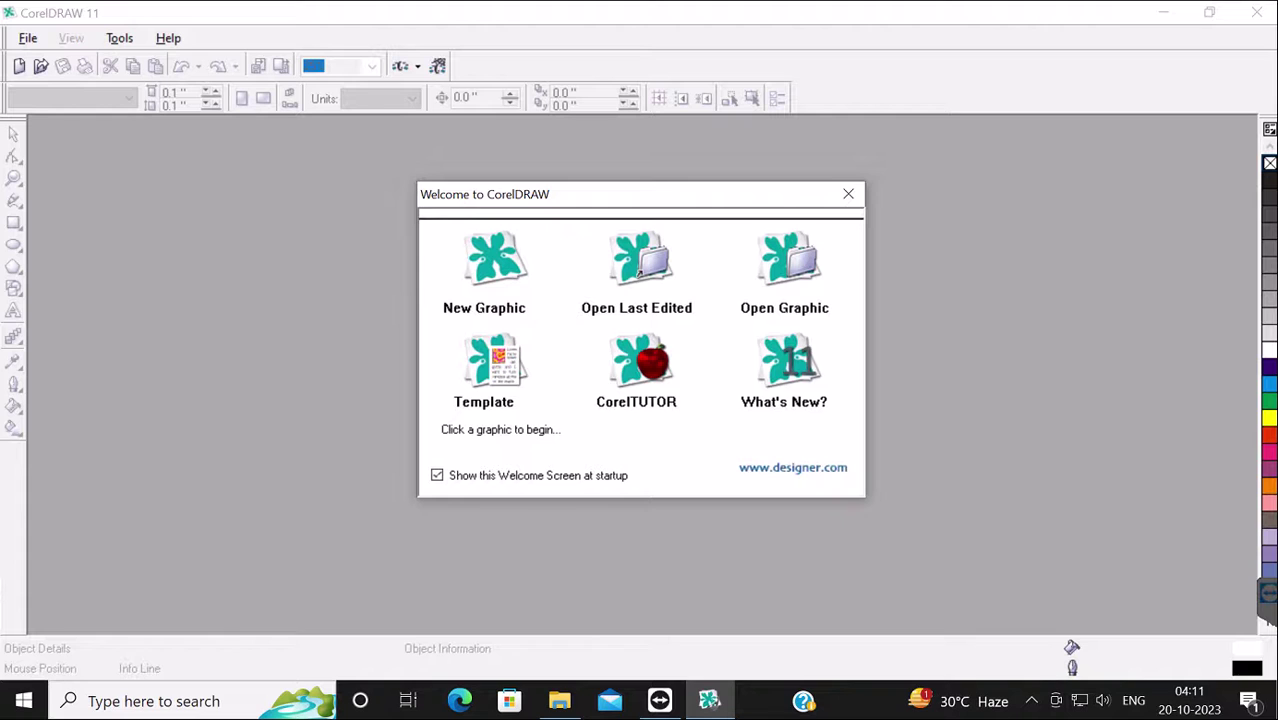
# Start a new graphic and draw seven overlapping rectangles across the page.
pyautogui.click(504, 262)
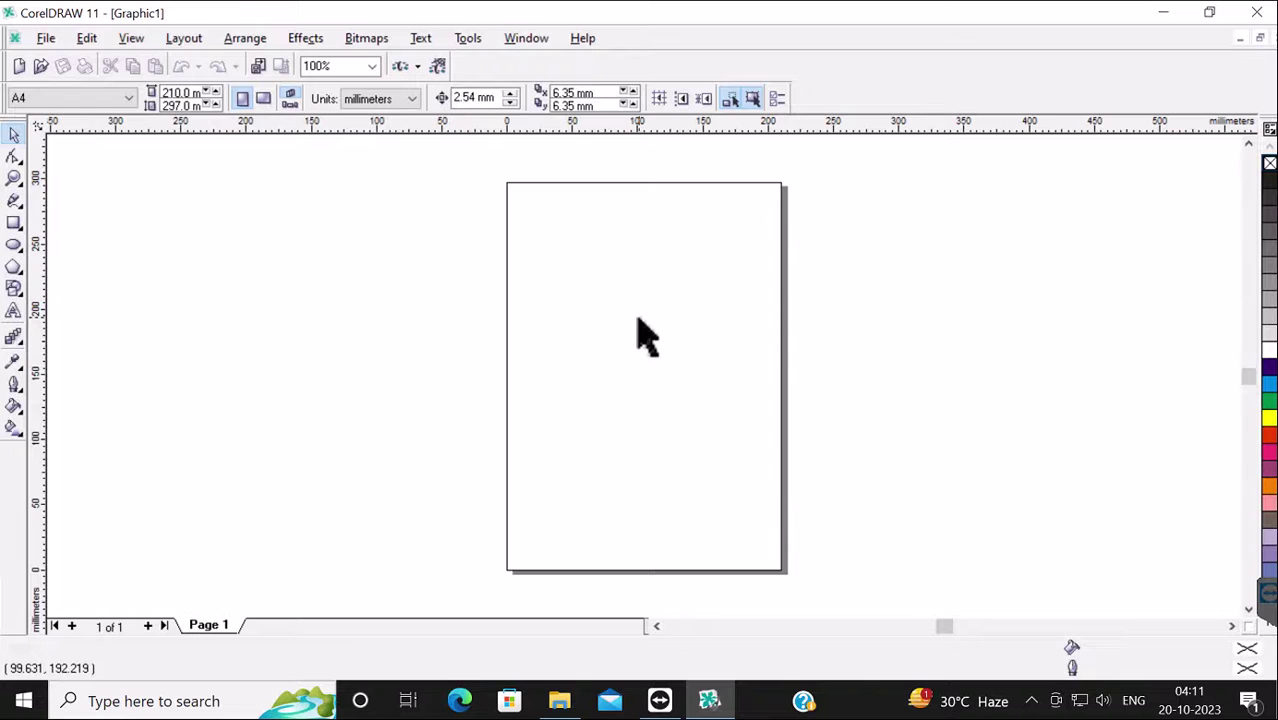
pyautogui.click(14, 222)
pyautogui.moveTo(532, 238); pyautogui.dragTo(670, 337)
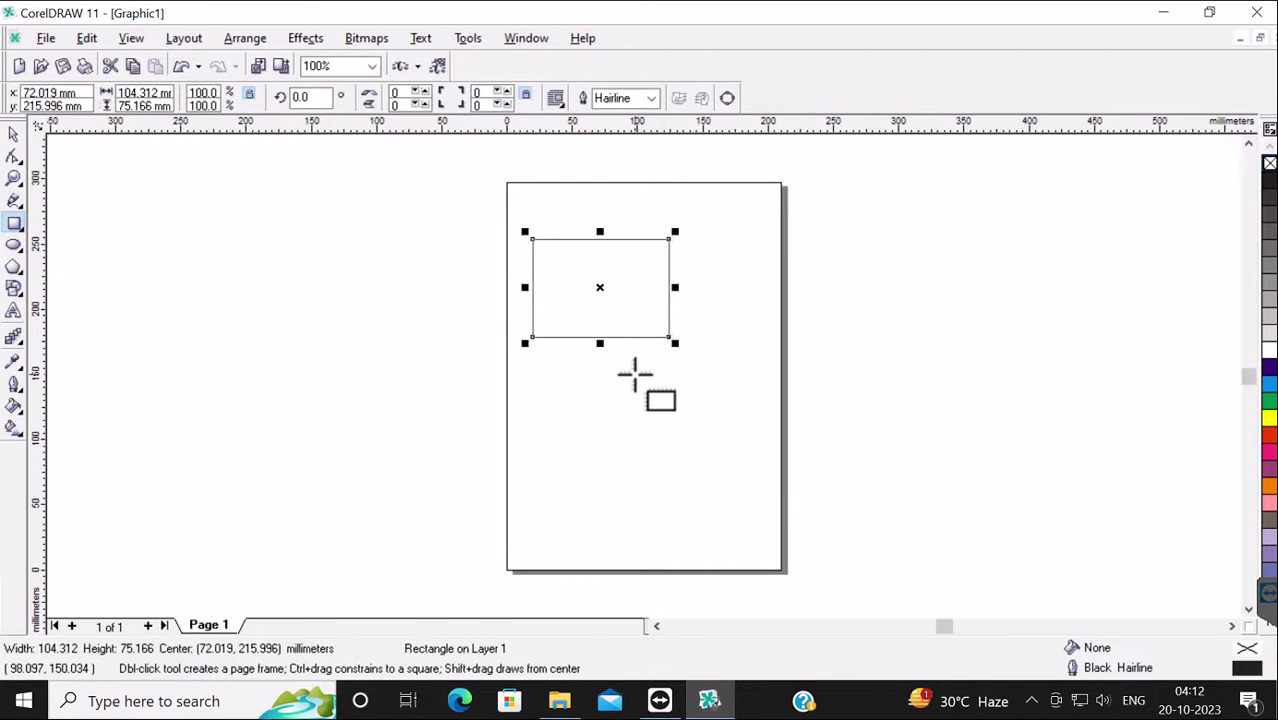
pyautogui.moveTo(634, 377); pyautogui.dragTo(789, 470)
pyautogui.moveTo(530, 422); pyautogui.dragTo(641, 517)
pyautogui.moveTo(631, 265); pyautogui.dragTo(762, 400)
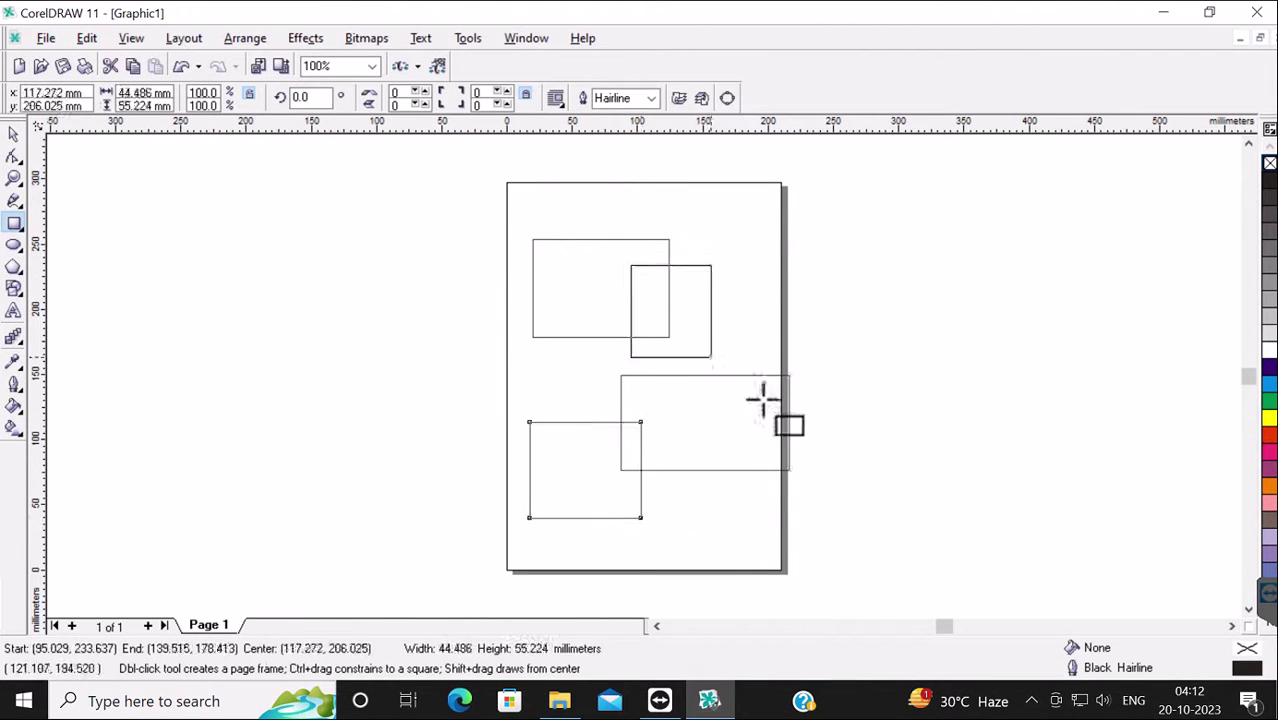
pyautogui.moveTo(522, 197); pyautogui.dragTo(611, 264)
pyautogui.moveTo(651, 215); pyautogui.dragTo(737, 292)
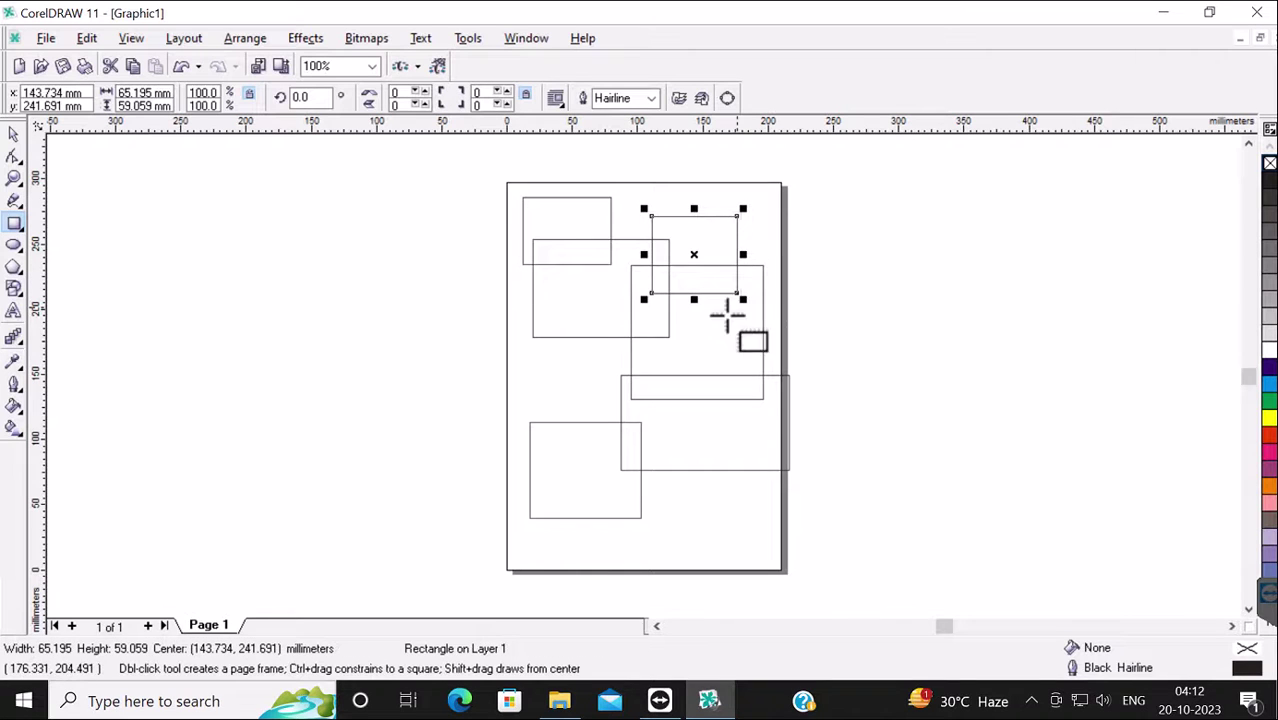
pyautogui.moveTo(531, 320); pyautogui.dragTo(618, 388)
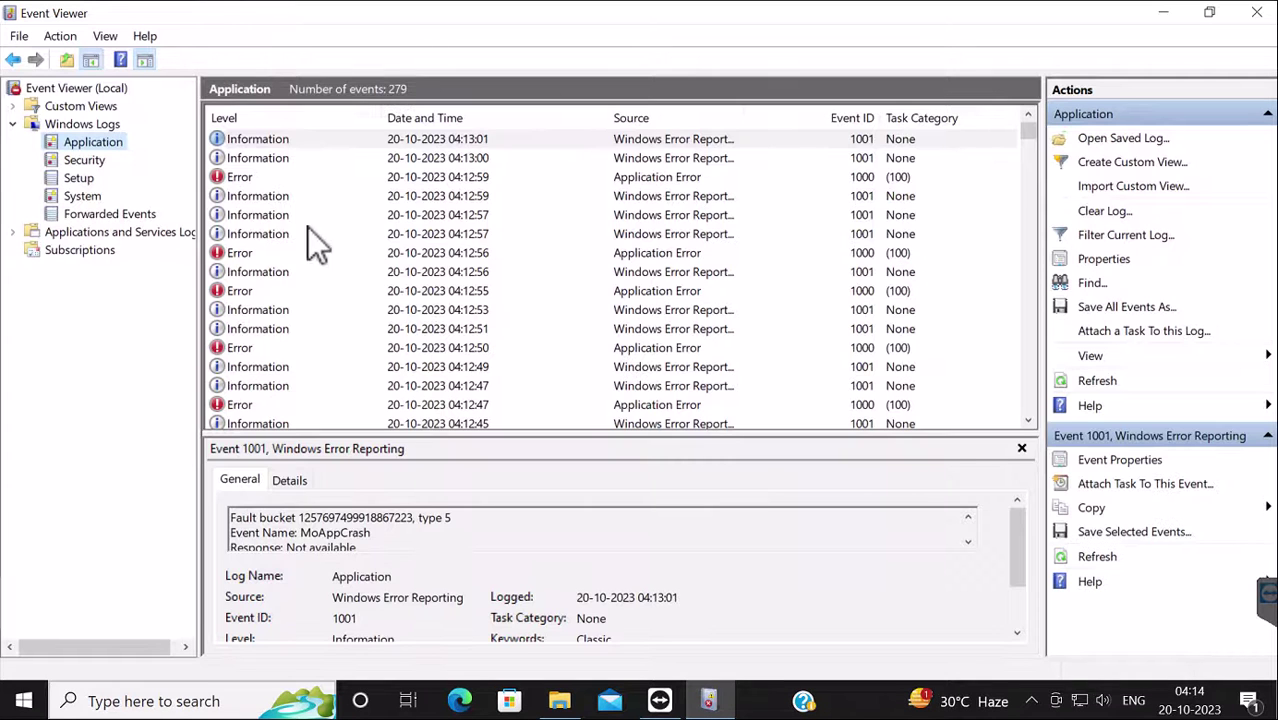
# Open the 04:12:59 error event's details and select the faulting module name kodakcms.dll.
pyautogui.click(245, 179)
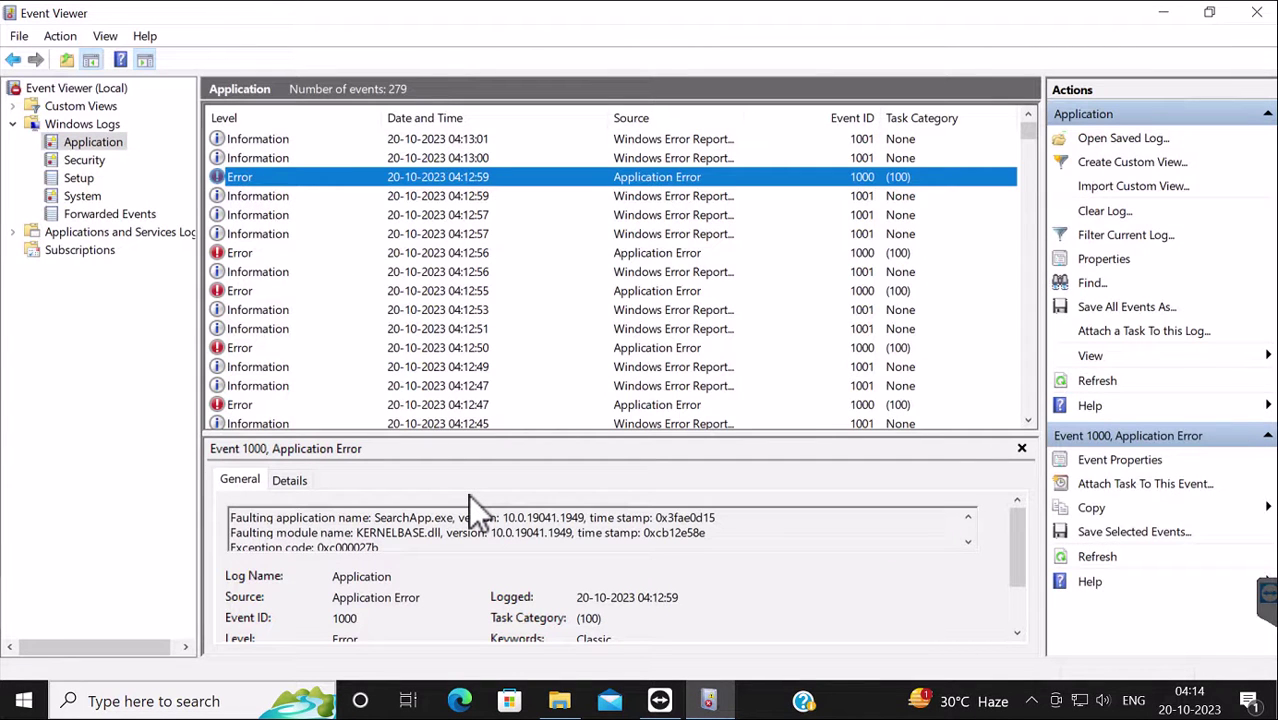
pyautogui.scroll(-1, 468, 494)
pyautogui.scroll(1, 468, 494)
pyautogui.moveTo(599, 437); pyautogui.dragTo(605, 305)
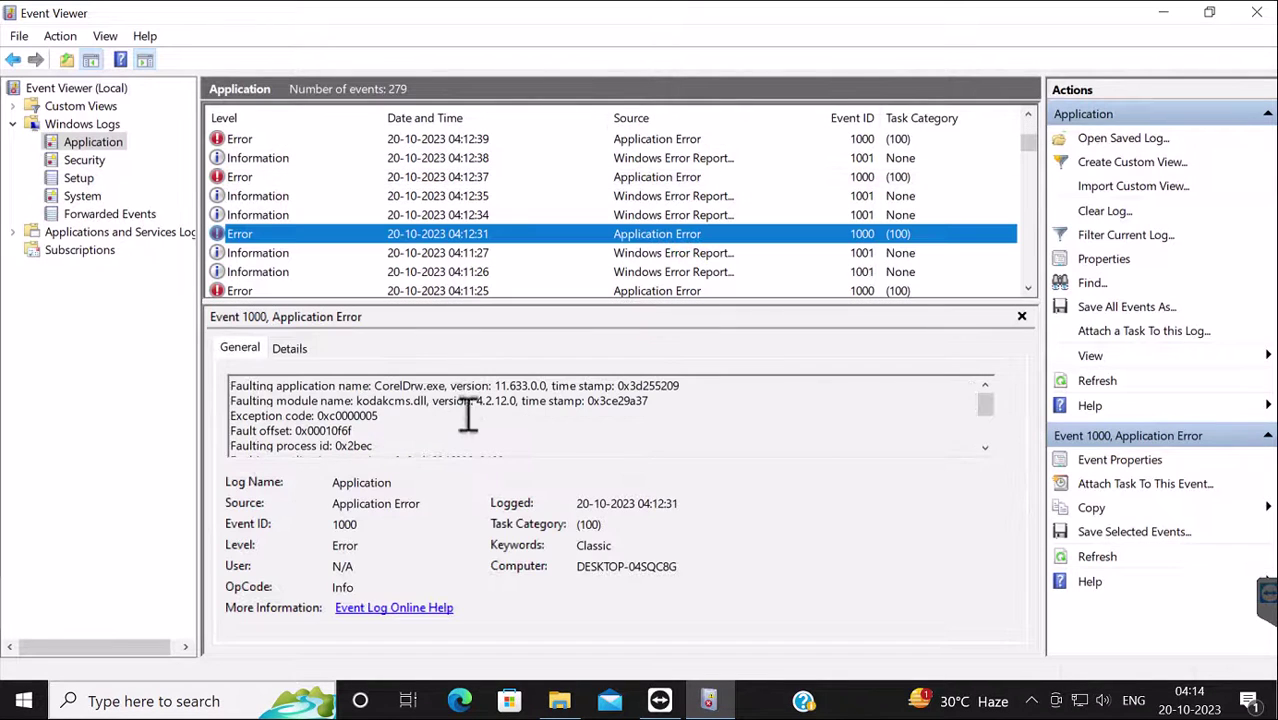
pyautogui.moveTo(375, 386); pyautogui.dragTo(685, 385)
pyautogui.moveTo(352, 401); pyautogui.dragTo(519, 406)
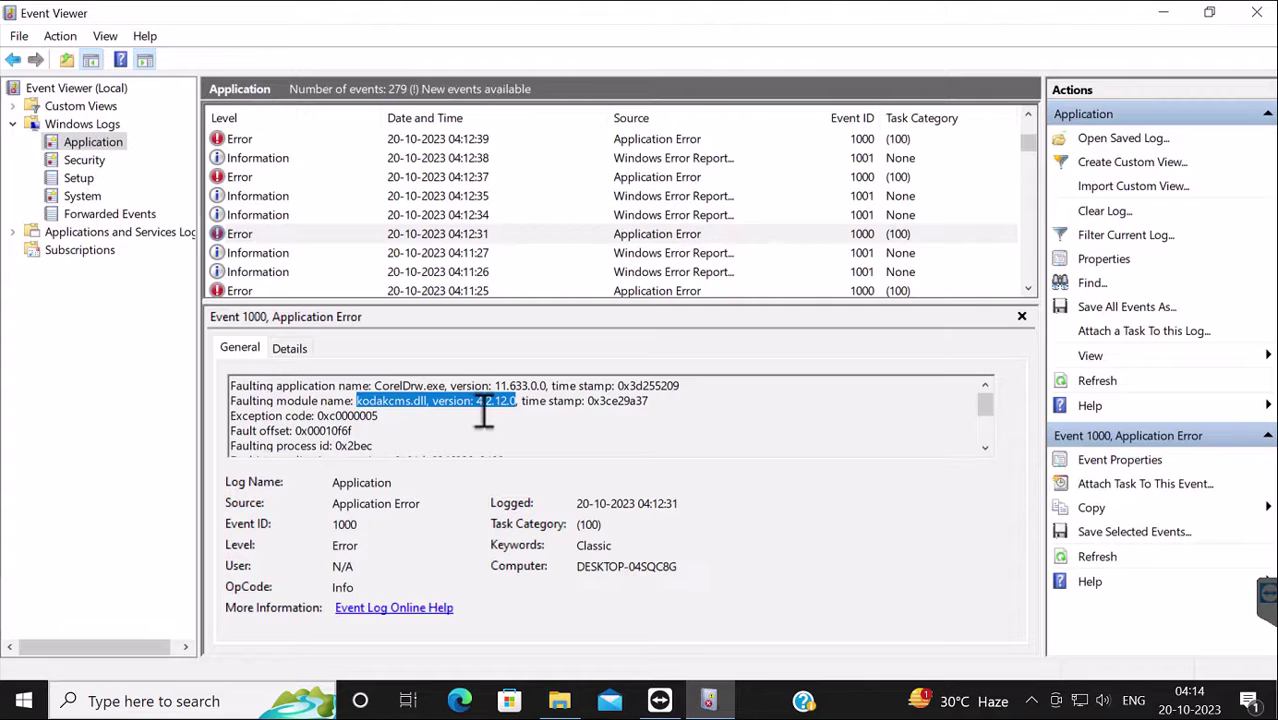
pyautogui.click(516, 417)
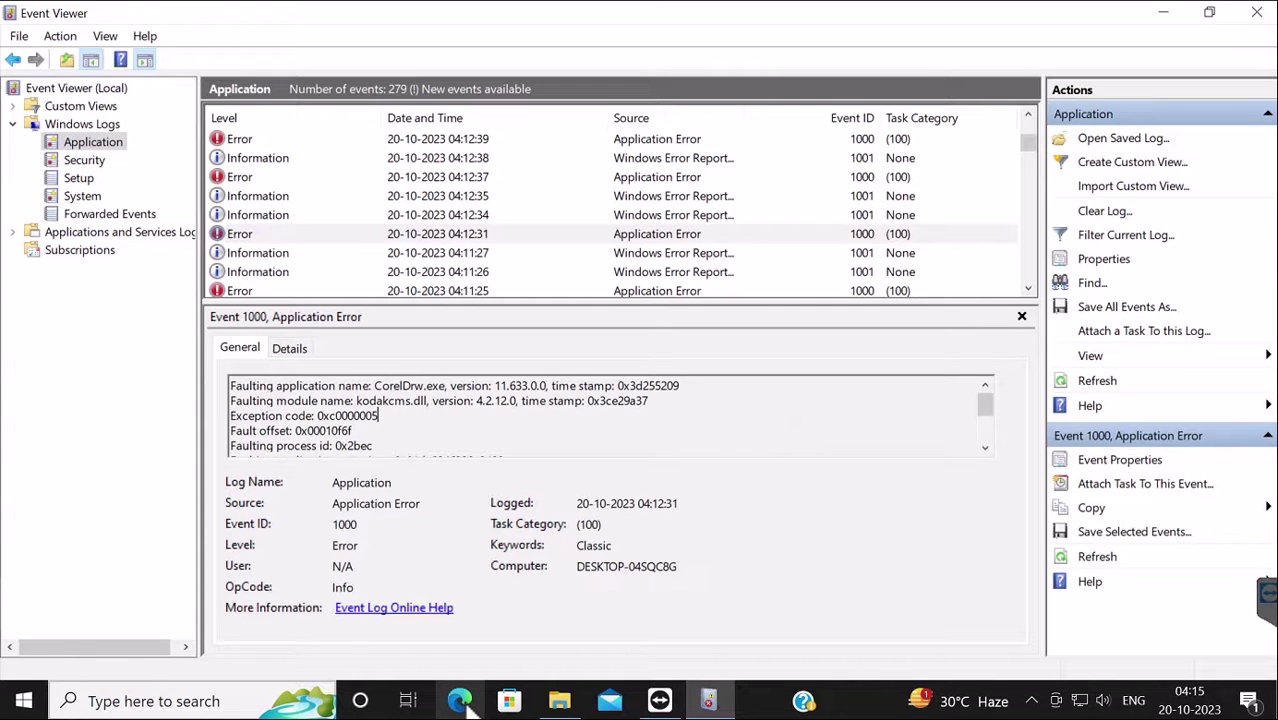
pyautogui.moveTo(357, 401); pyautogui.dragTo(428, 403)
pyautogui.hotkey('ctrl', 'c')
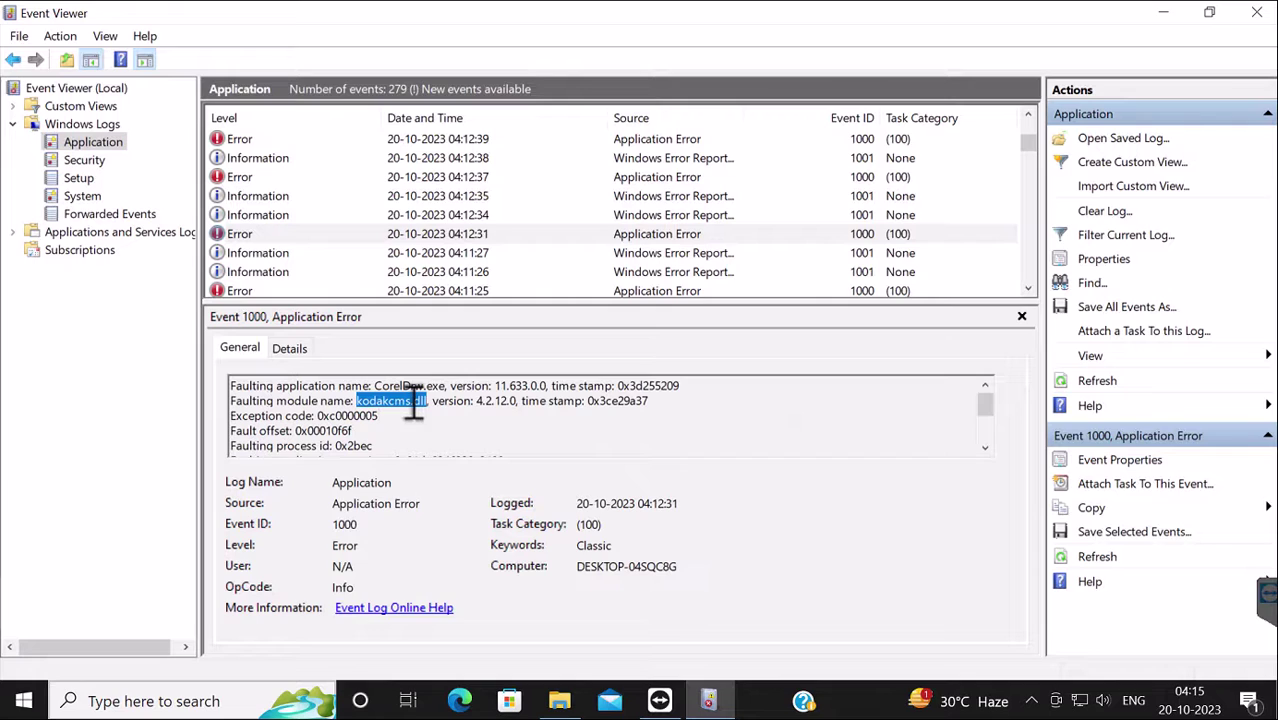
pyautogui.click(459, 701)
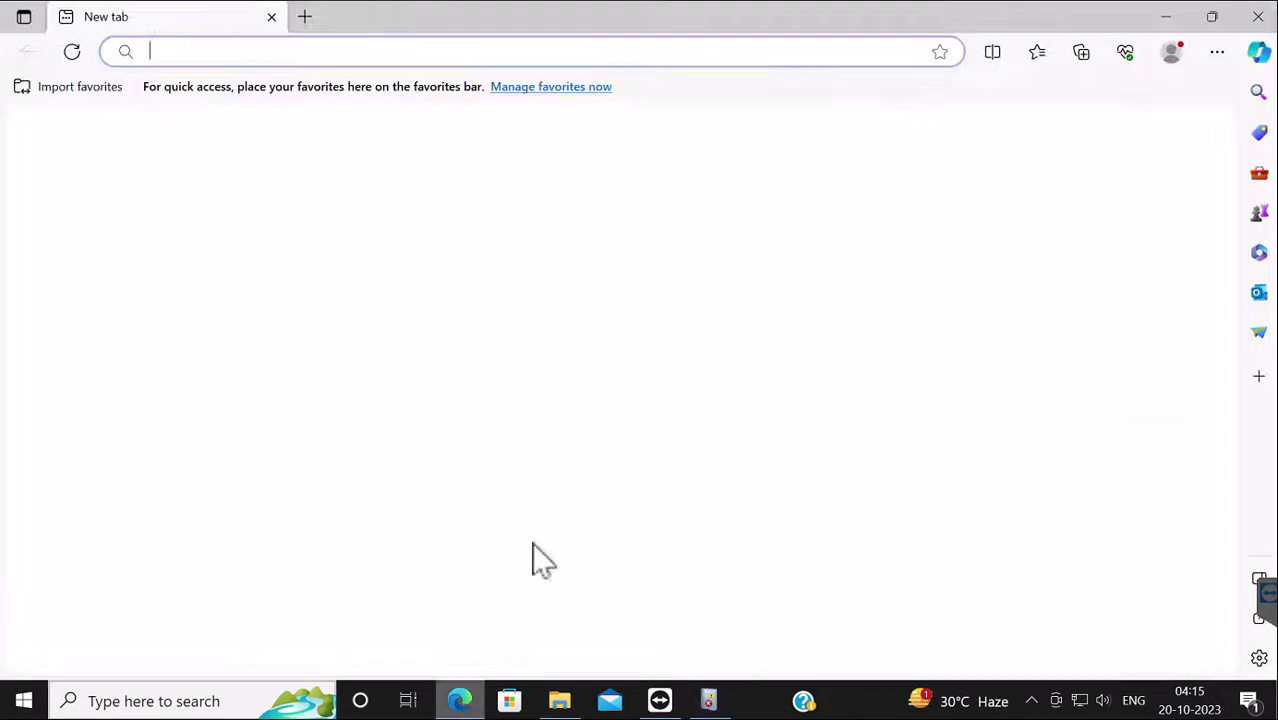
pyautogui.click(257, 51)
pyautogui.write('www')
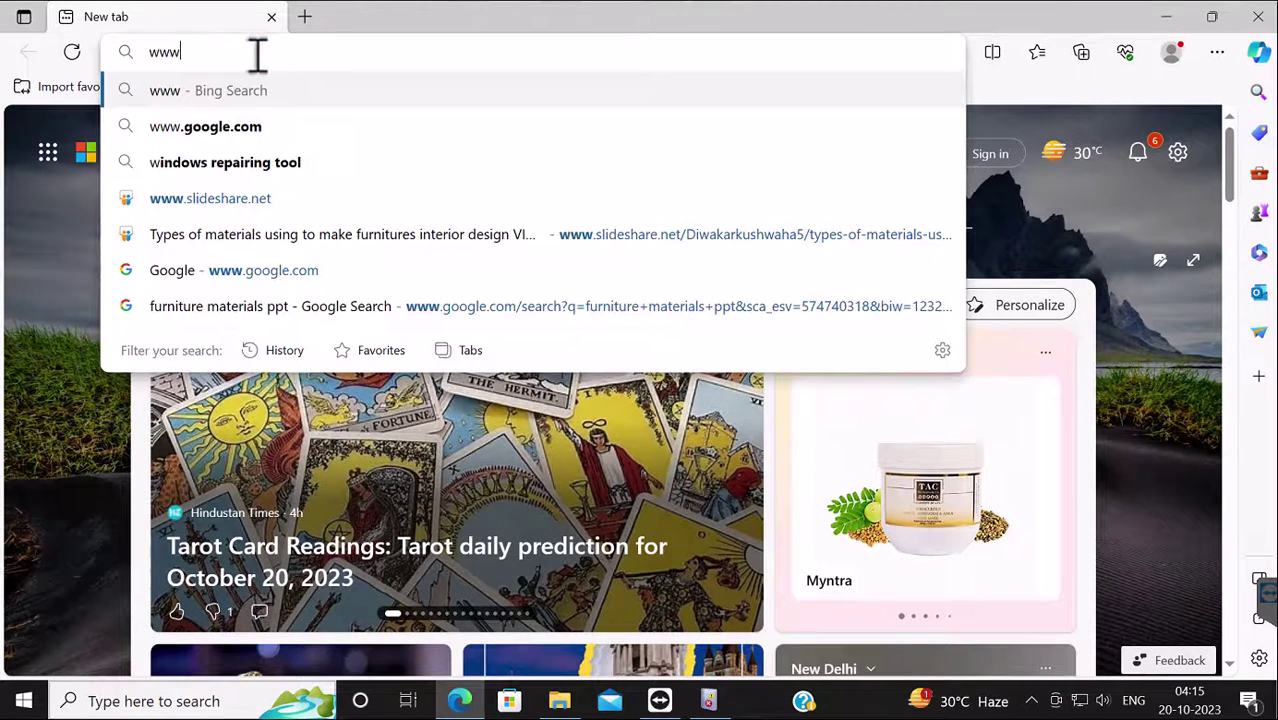
pyautogui.write('.google.com')
pyautogui.press('Return')
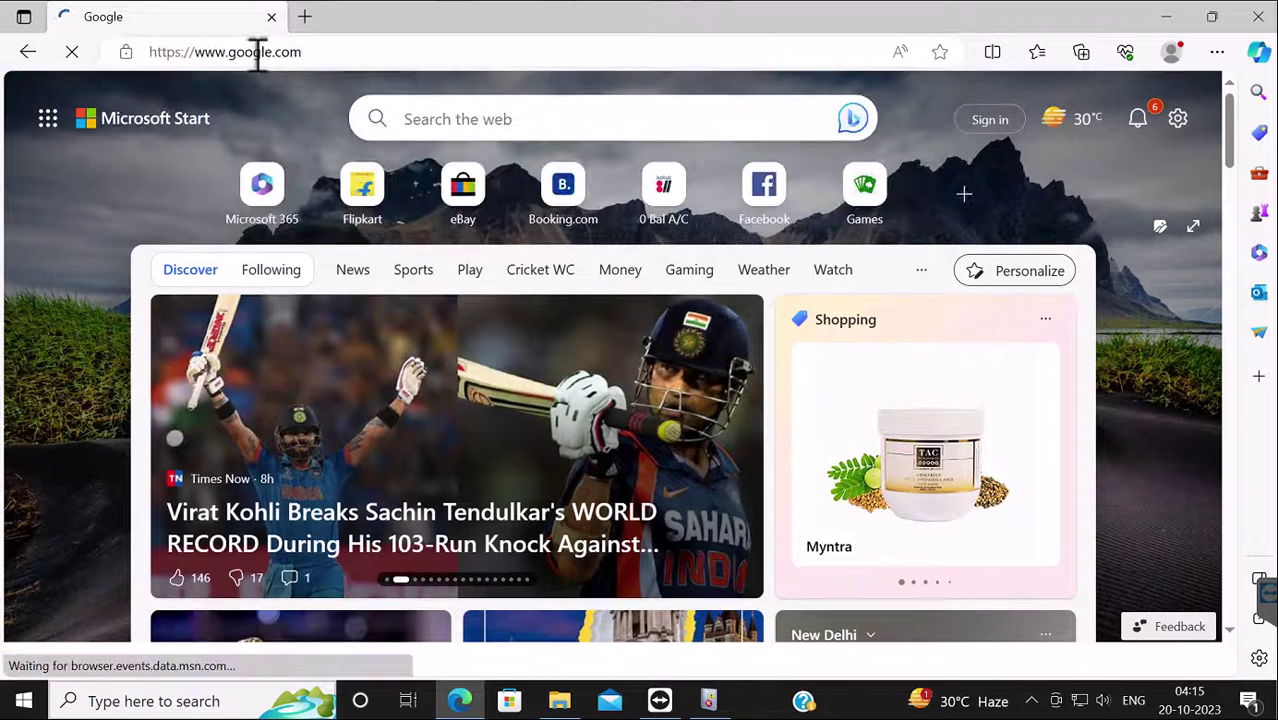
# Search Google for 'kodakcms.dll version 5 download'.
pyautogui.click(404, 279)
pyautogui.hotkey('ctrl', 'v')
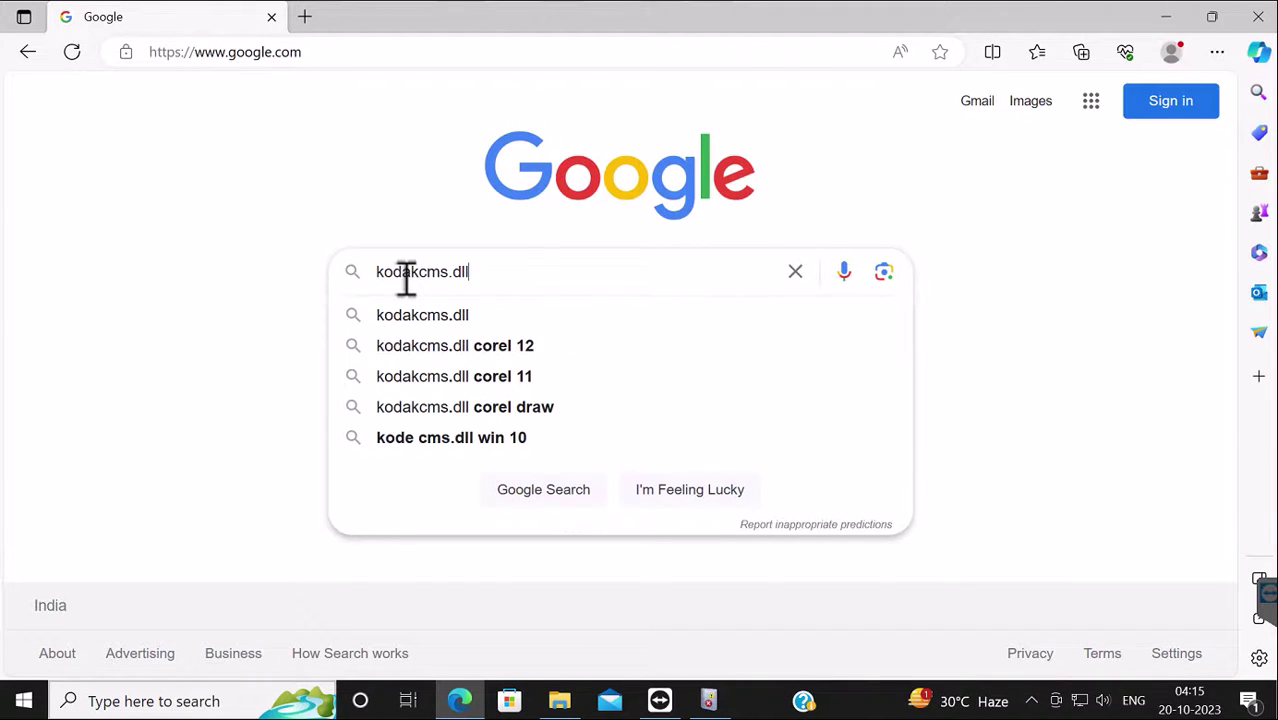
pyautogui.write('version 5 d')
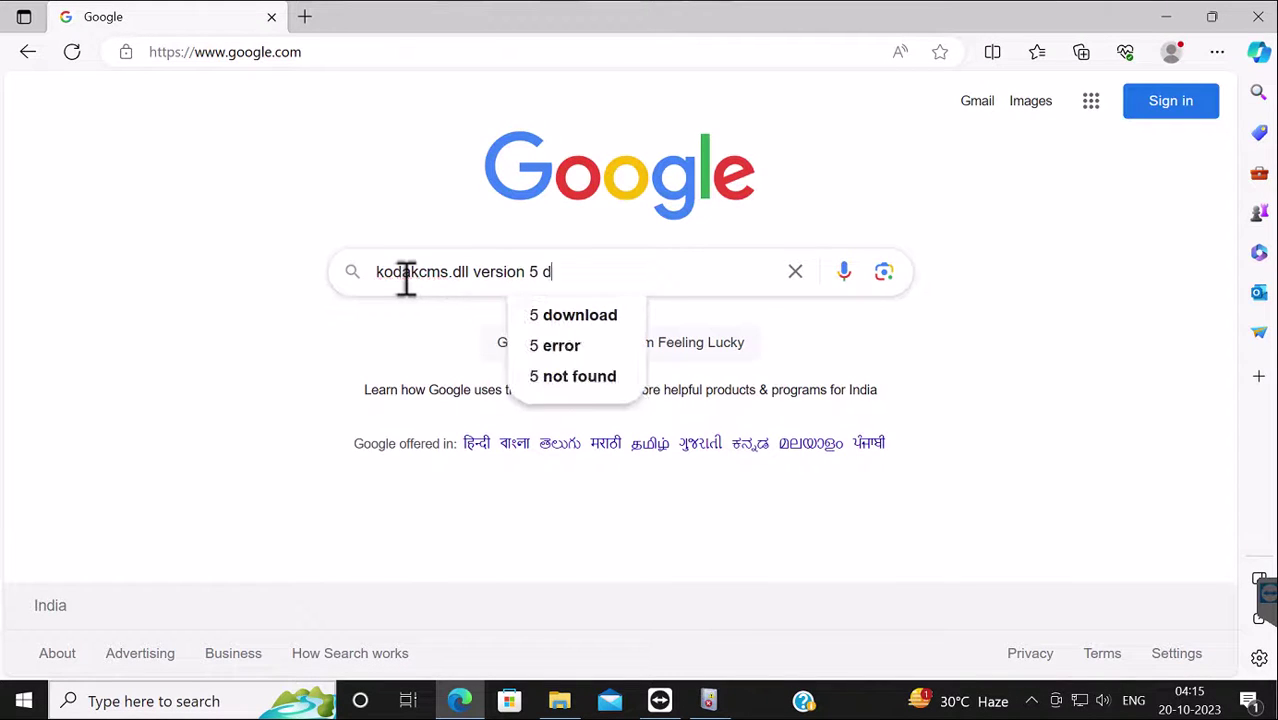
pyautogui.write('ownload')
pyautogui.press('Return')
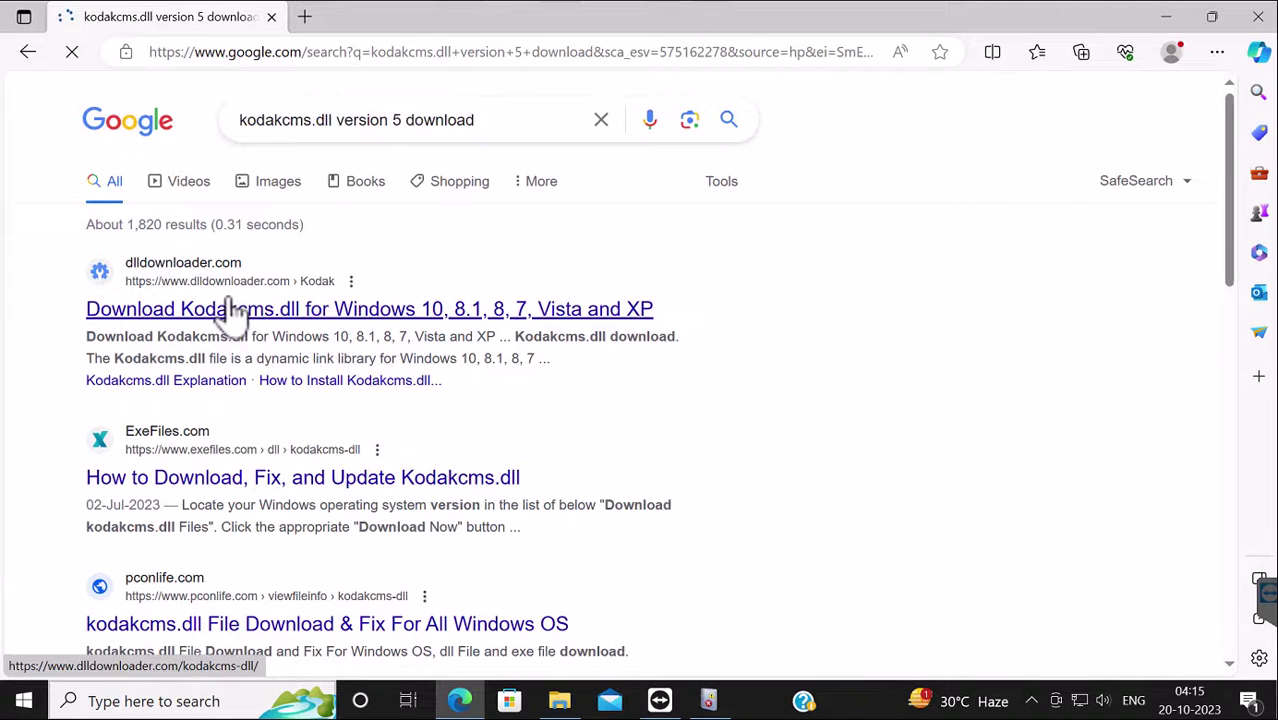
pyautogui.scroll(-1, 328, 551)
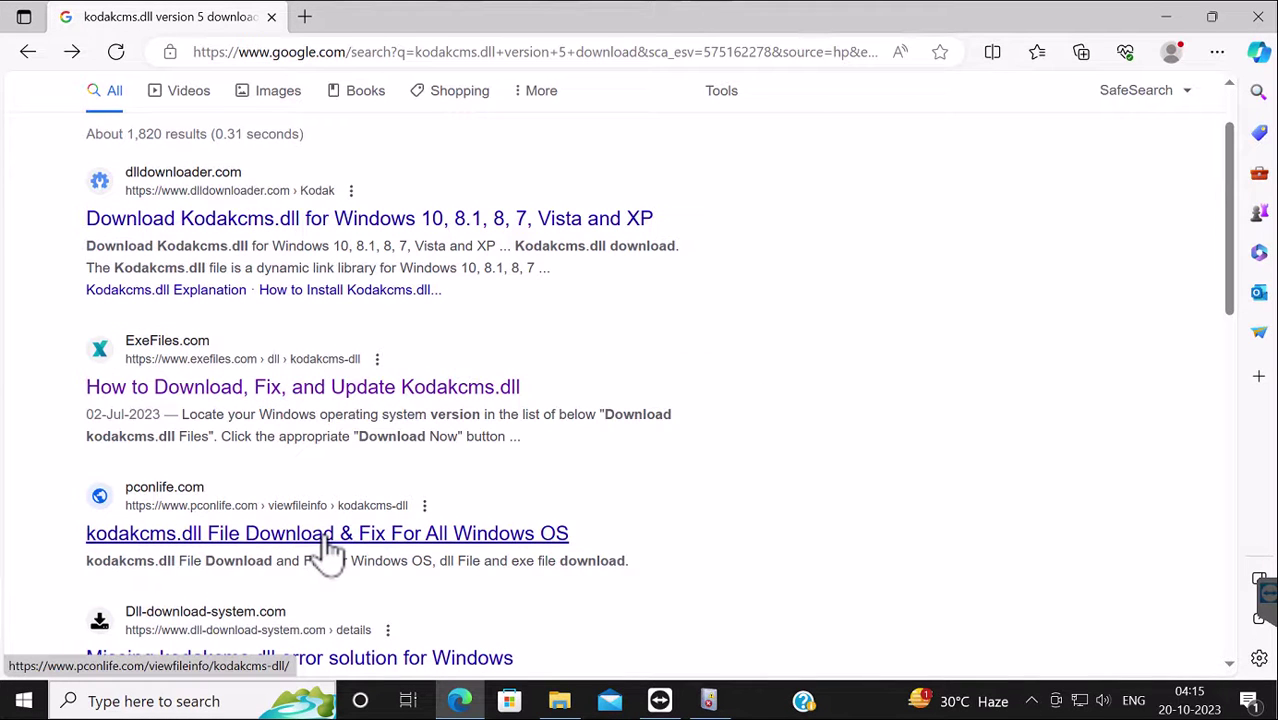
# Open the pconlife.com kodakcms.dll result and scroll to its download versions table.
pyautogui.click(410, 535)
pyautogui.scroll(-5, 432, 393)
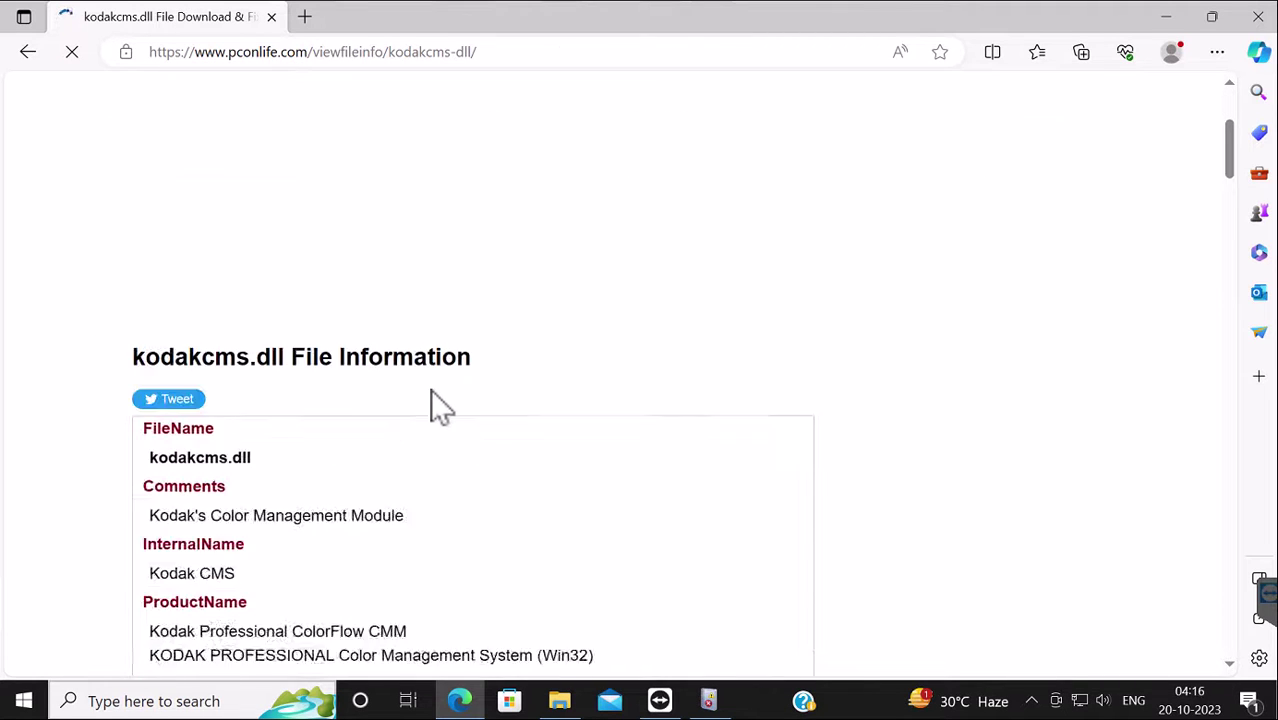
pyautogui.scroll(-7, 432, 393)
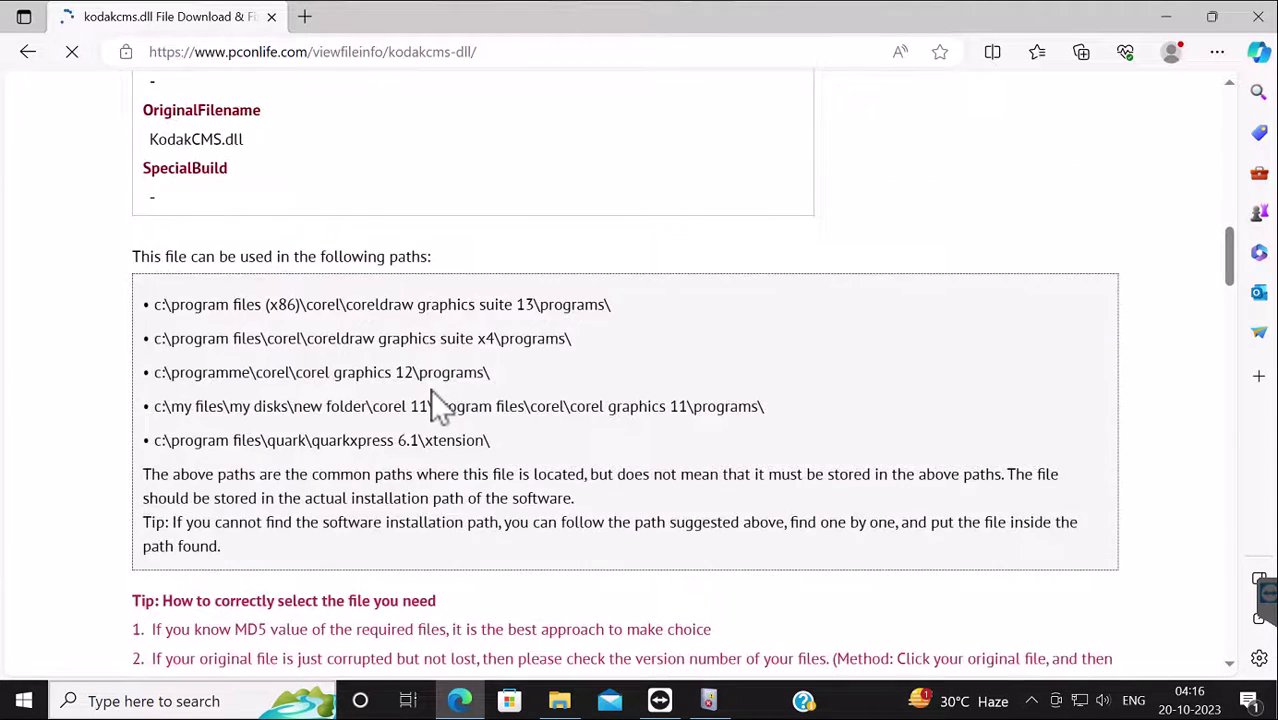
pyautogui.scroll(4, 432, 393)
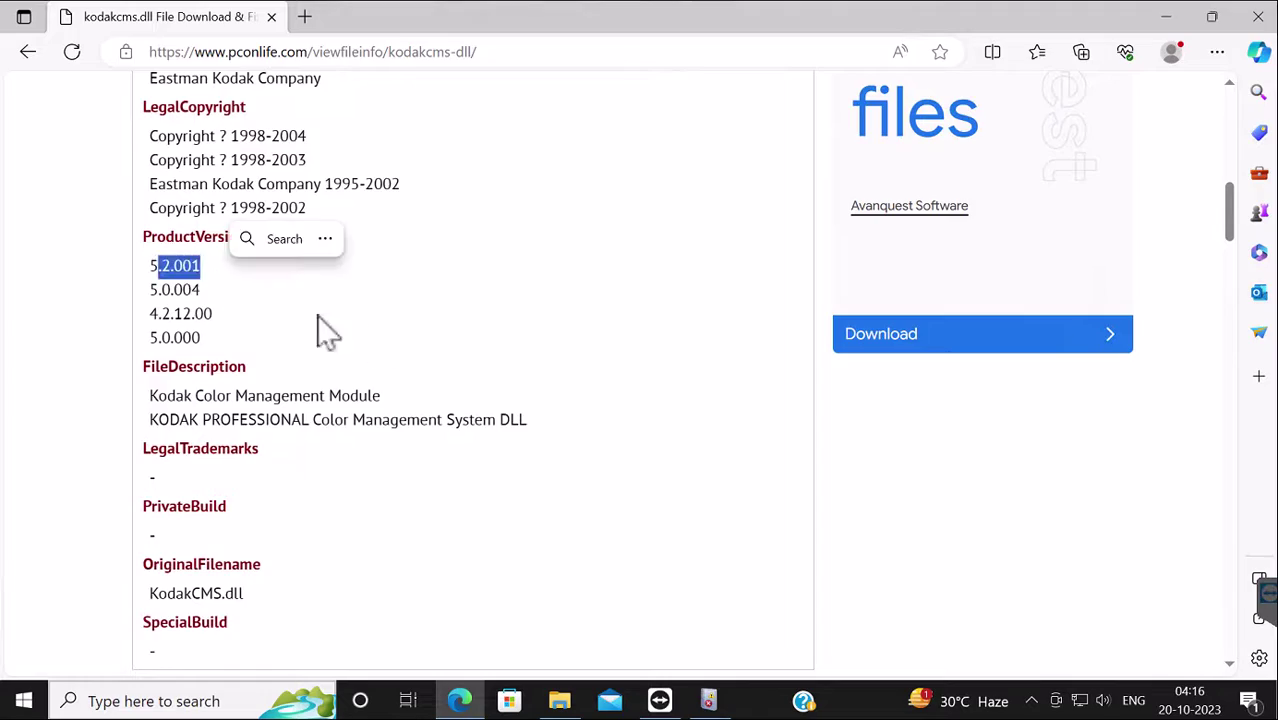
pyautogui.click(488, 362)
pyautogui.scroll(8, 488, 362)
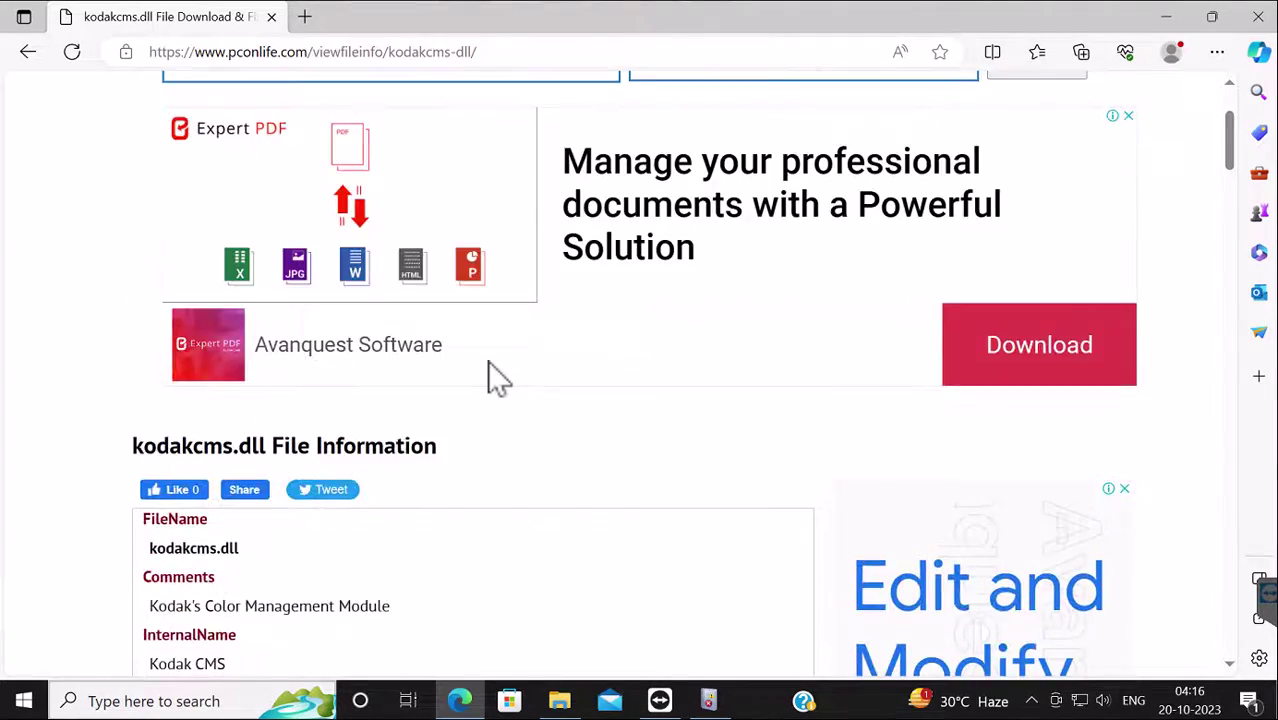
pyautogui.scroll(2, 488, 362)
pyautogui.scroll(-13, 488, 362)
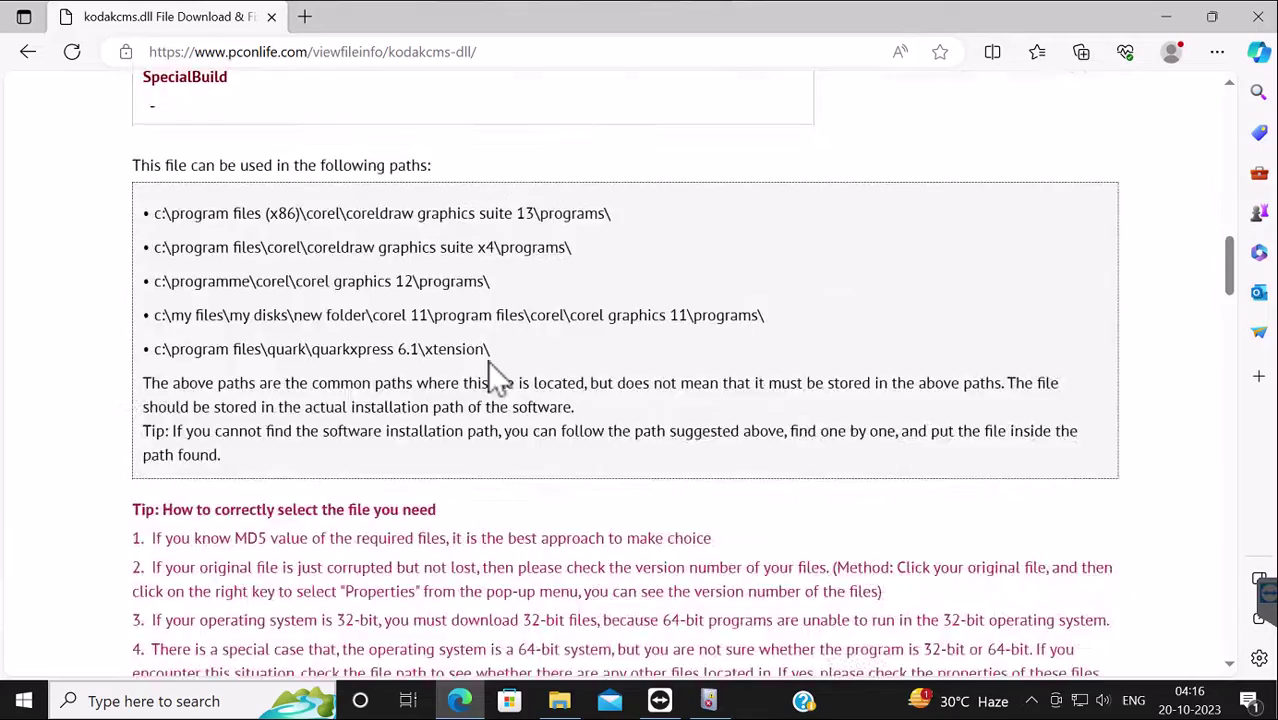
pyautogui.scroll(-6, 487, 360)
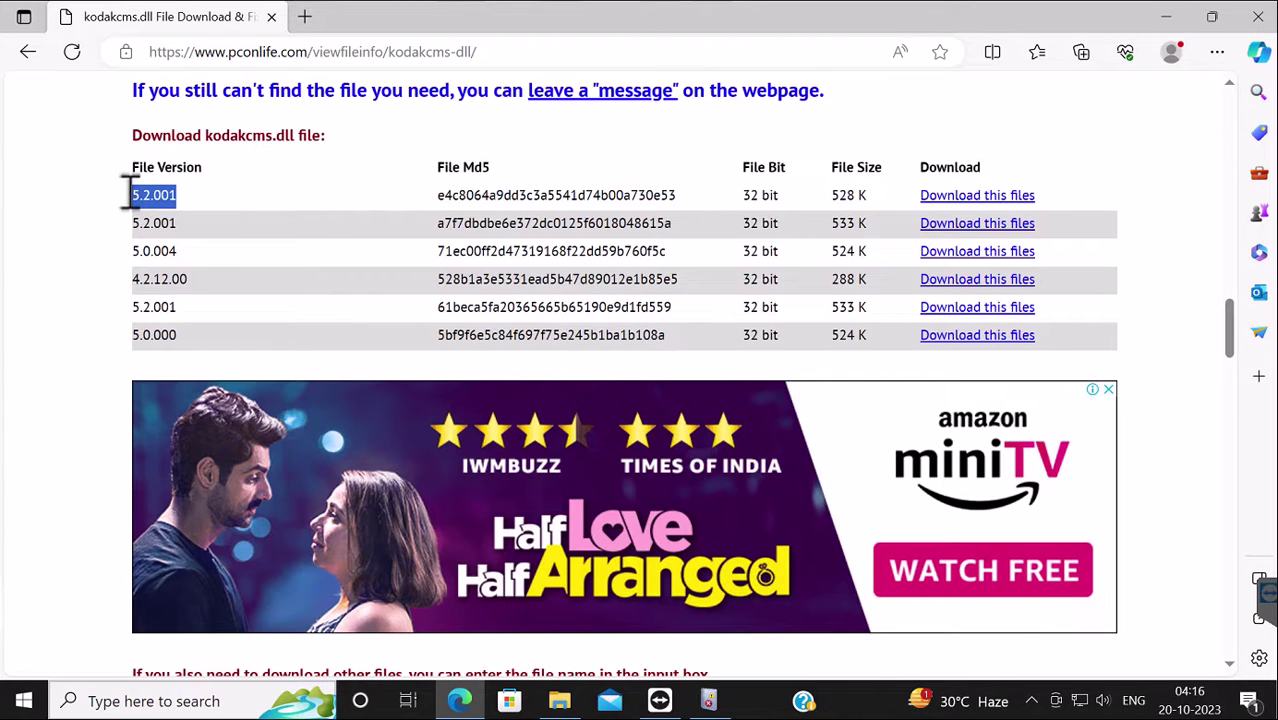
# Download kodakcms.dll version 5.2.001 after entering the captcha.
pyautogui.click(968, 200)
pyautogui.scroll(-5, 282, 428)
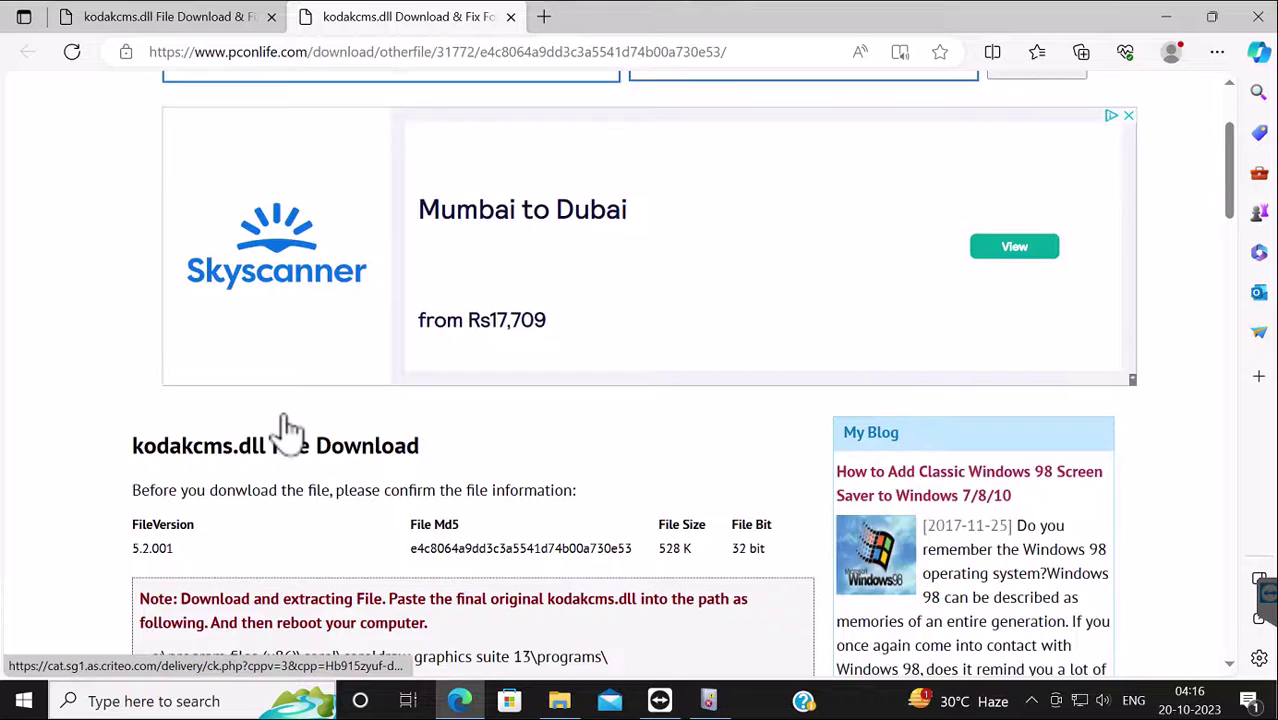
pyautogui.click(422, 596)
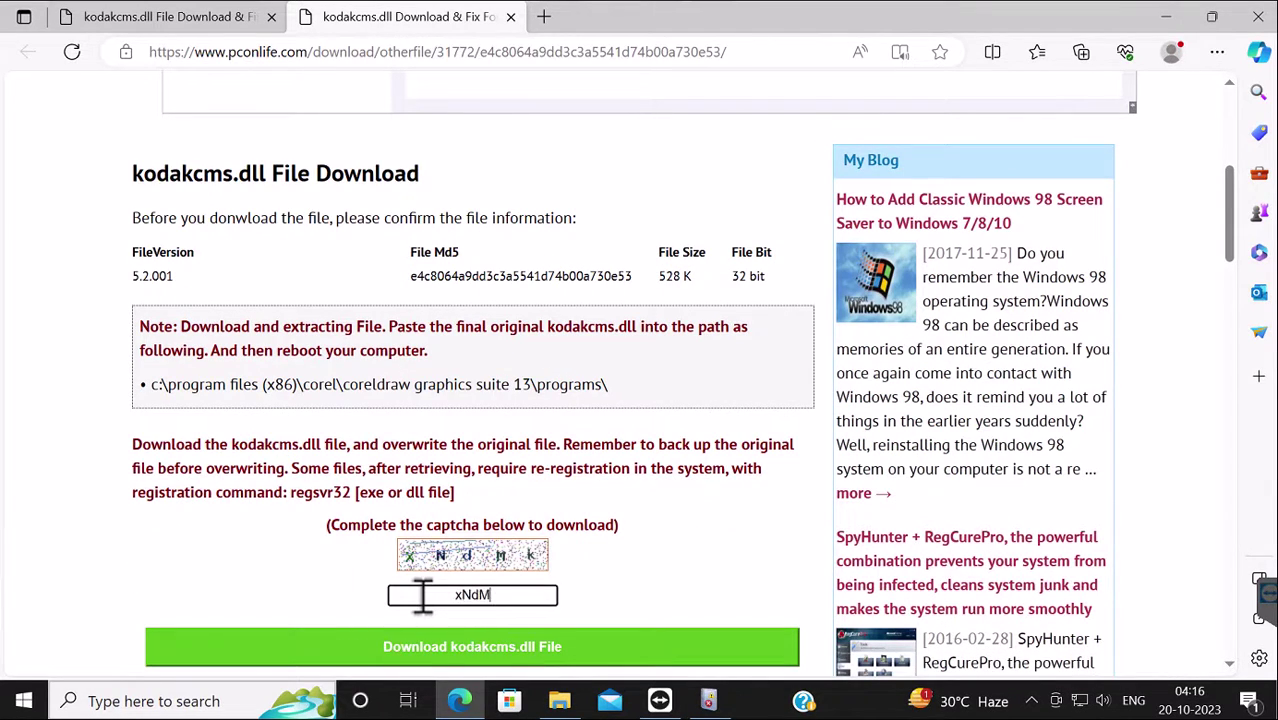
pyautogui.write('xNdMk')
pyautogui.scroll(-1, 535, 600)
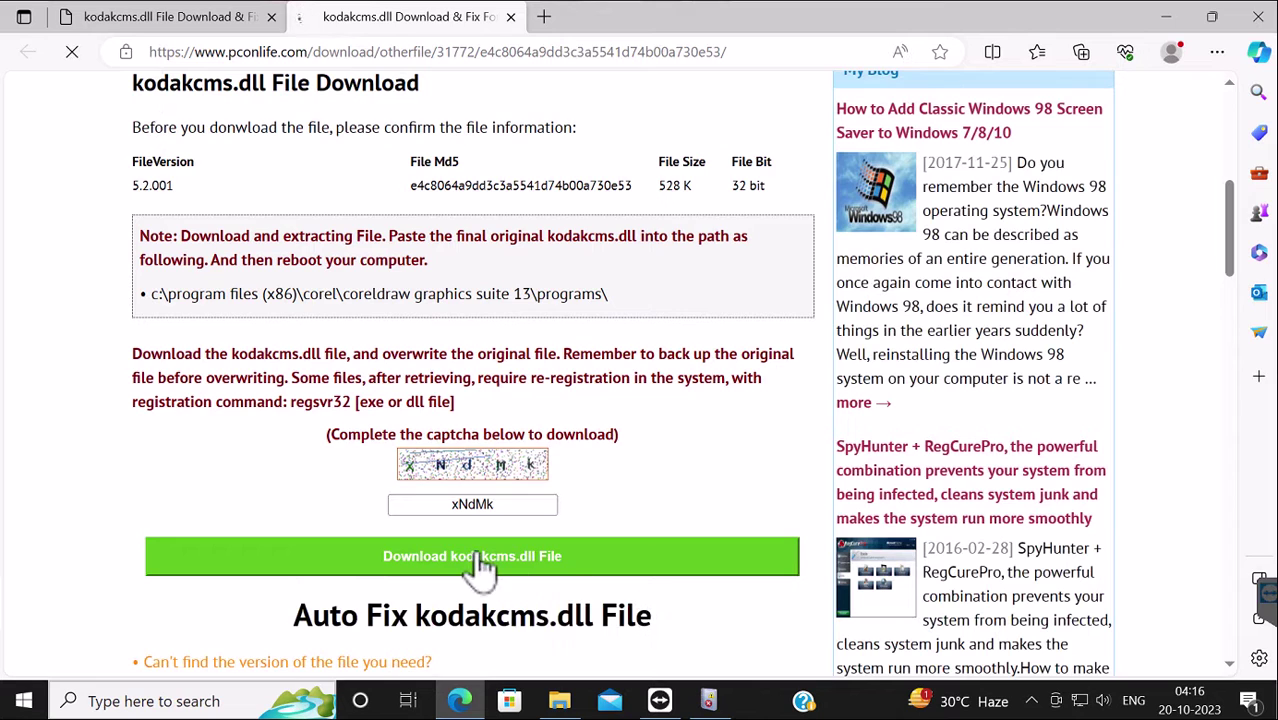
pyautogui.click(478, 566)
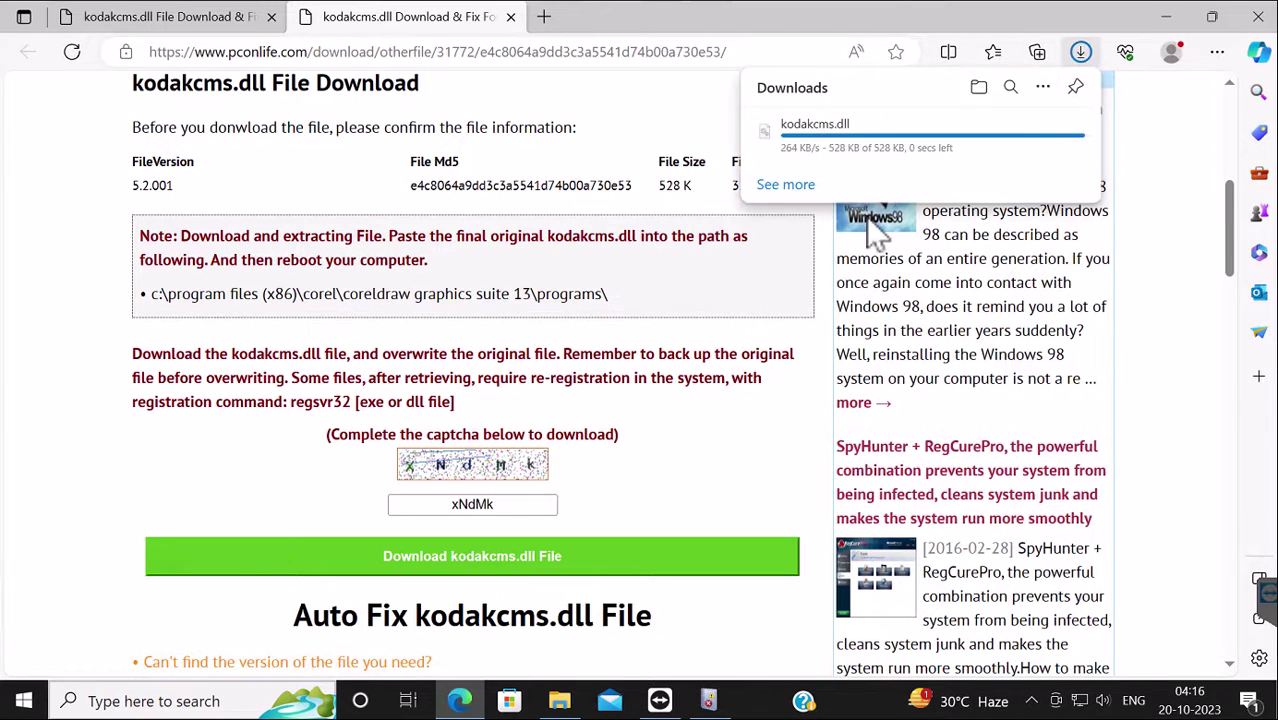
# Keep the blocked kodakcms.dll file from Edge's downloads list.
pyautogui.click(786, 179)
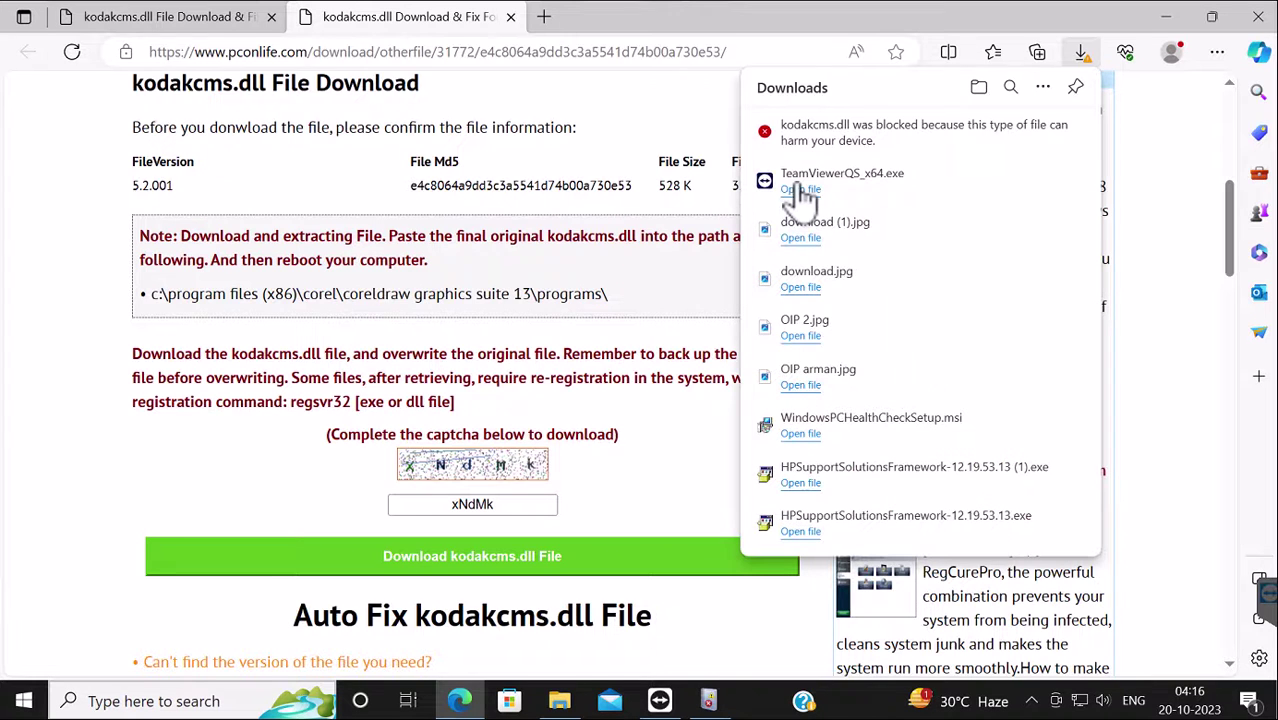
pyautogui.click(1084, 55)
pyautogui.click(1086, 55)
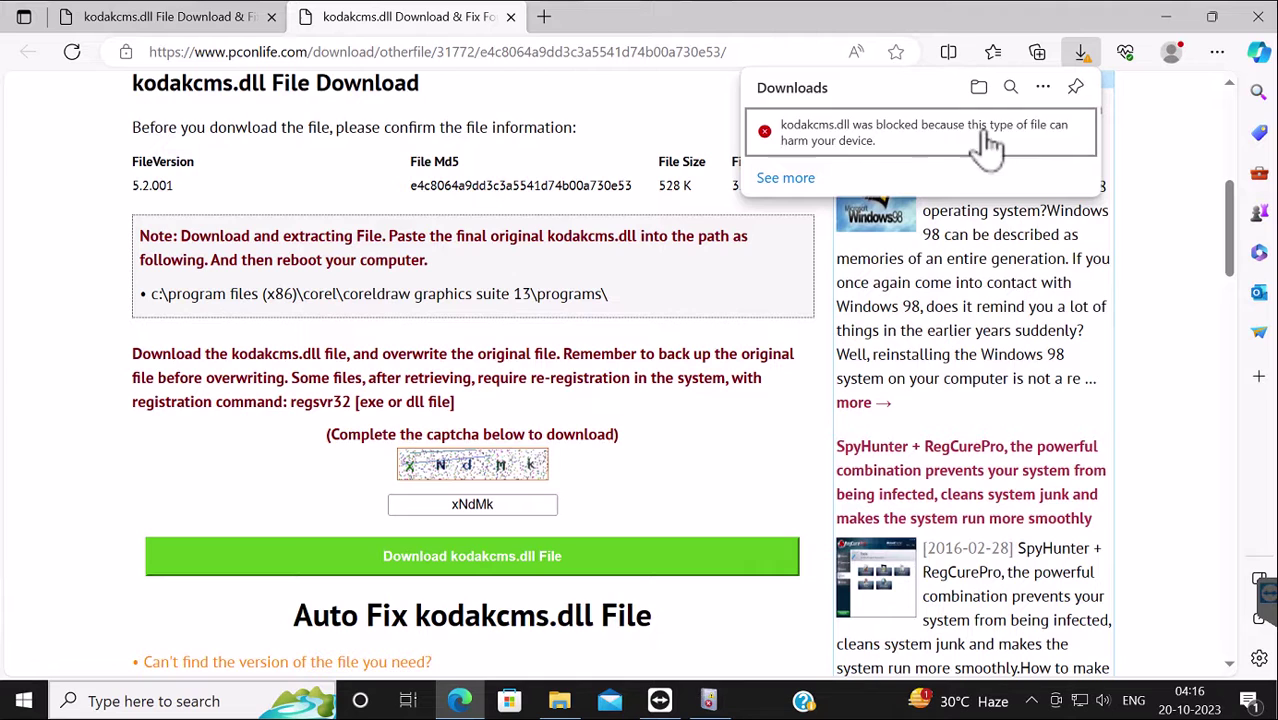
pyautogui.rightClick(912, 137)
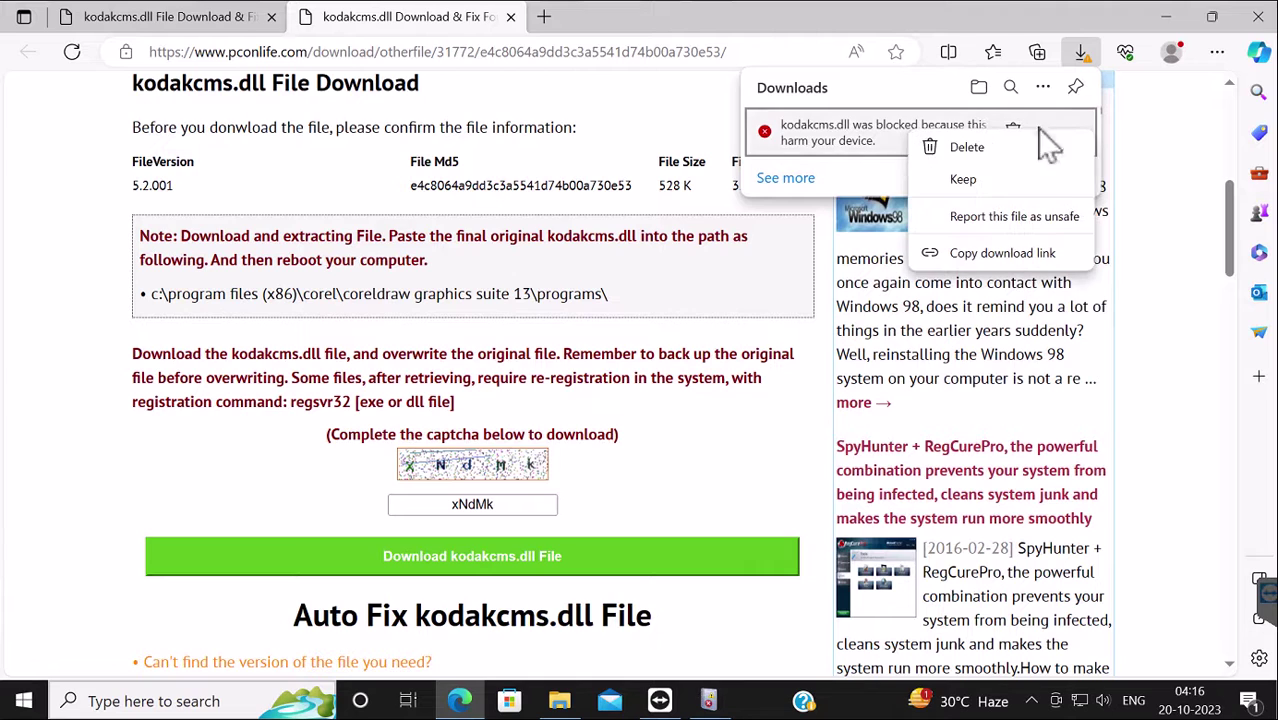
pyautogui.click(960, 179)
# Copy the downloaded kodakcms.dll from the Downloads folder.
pyautogui.moveTo(836, 155)
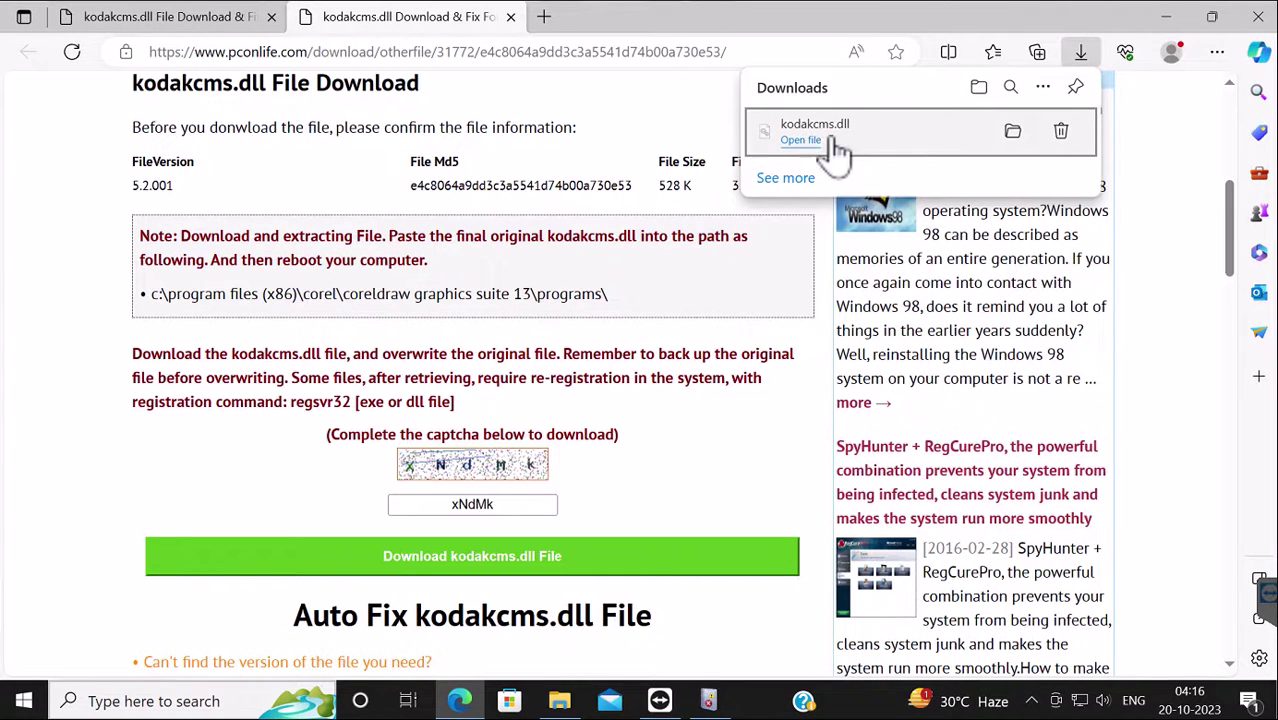
pyautogui.click(1012, 133)
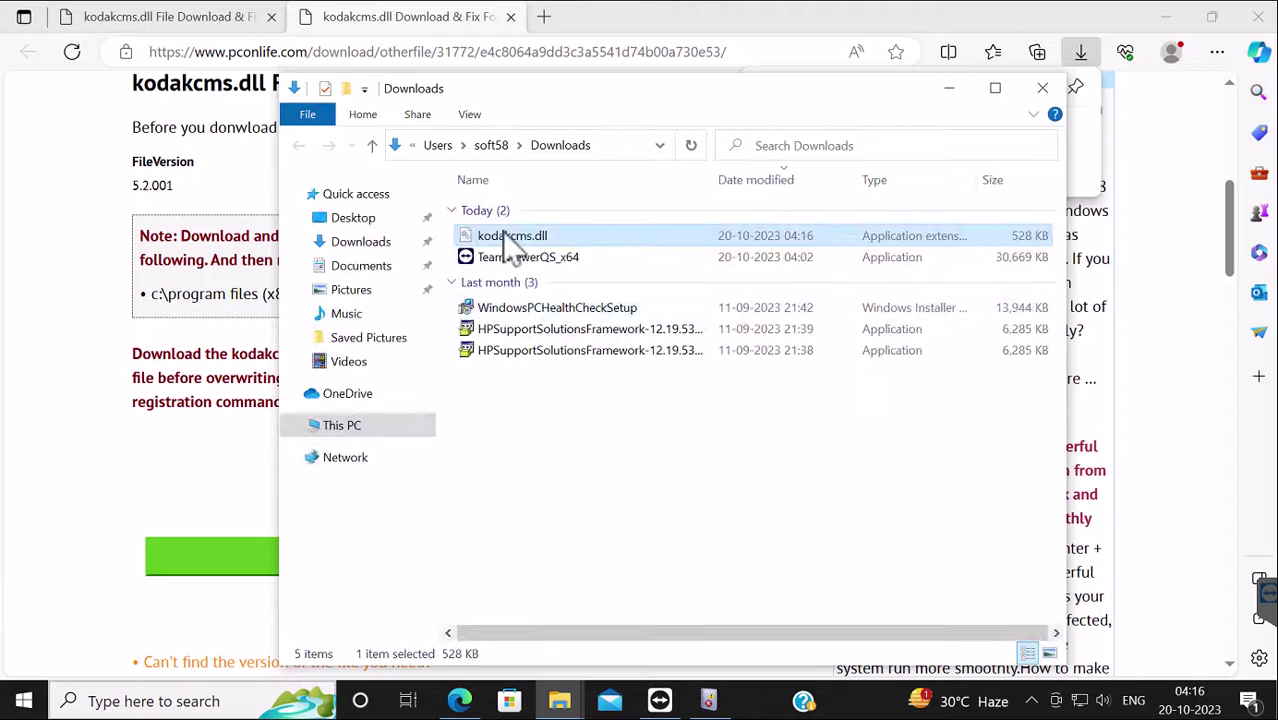
pyautogui.rightClick(503, 240)
pyautogui.click(562, 448)
# Clear the desktop and browse to C:\Program Files (x86)\Corel\Corel Graphics 11\Programs.
pyautogui.click(951, 92)
pyautogui.click(1166, 18)
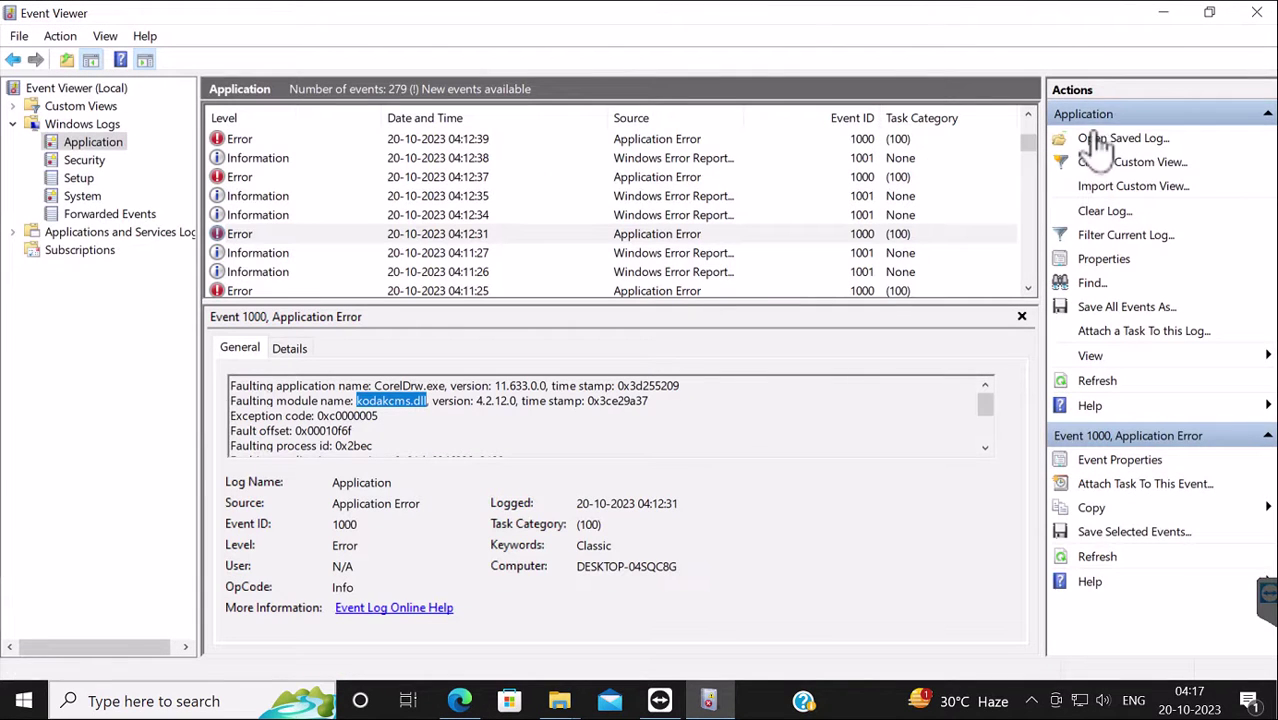
pyautogui.click(1160, 16)
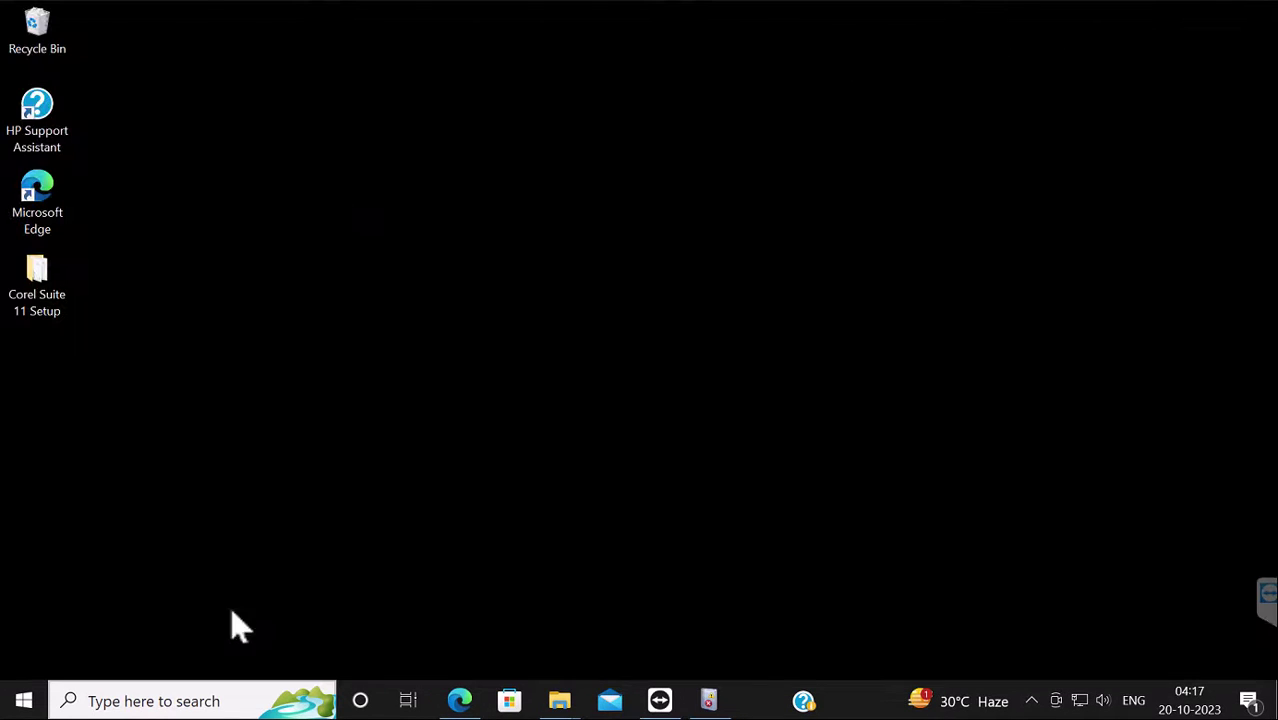
pyautogui.moveTo(558, 708)
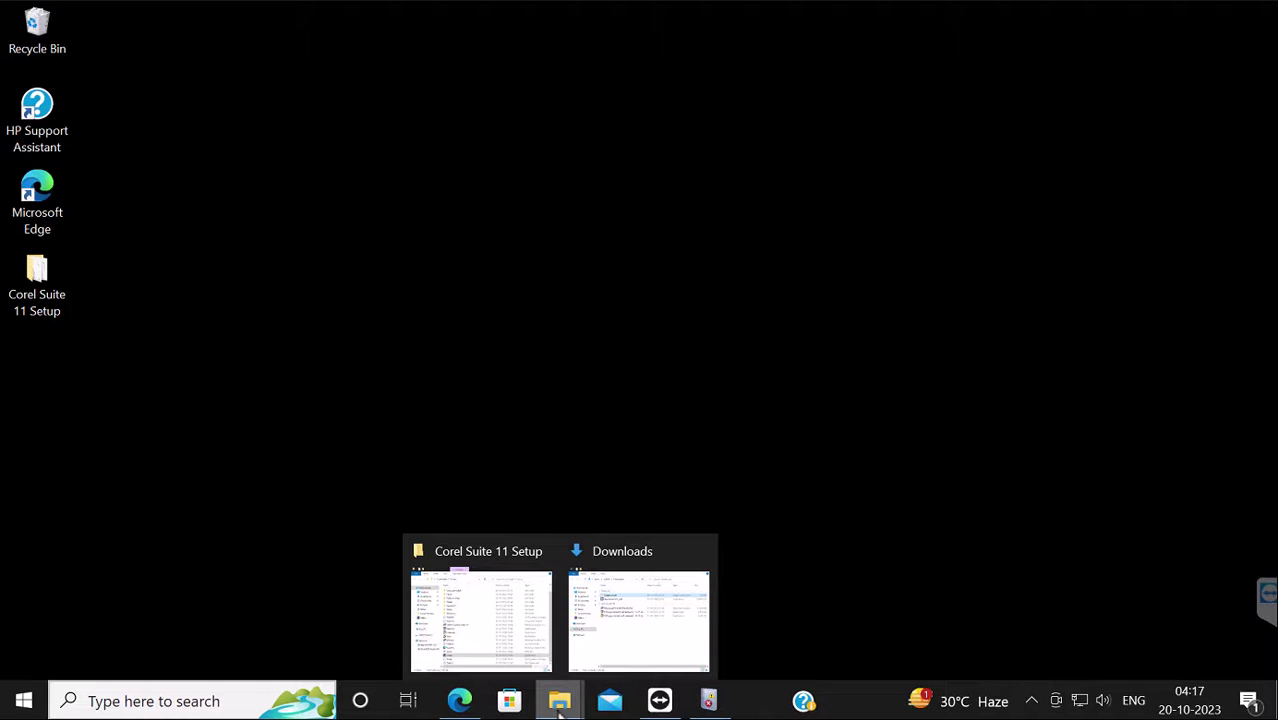
pyautogui.click(638, 620)
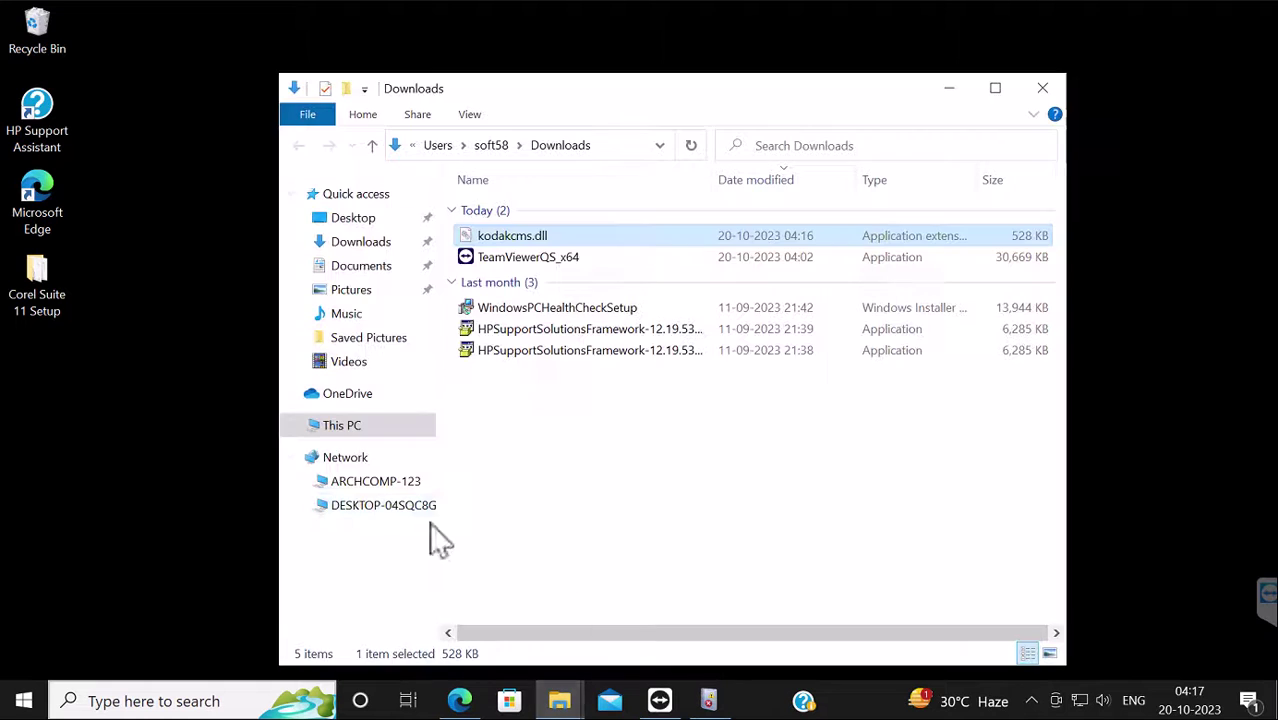
pyautogui.click(345, 427)
pyautogui.doubleClick(580, 464)
pyautogui.doubleClick(548, 254)
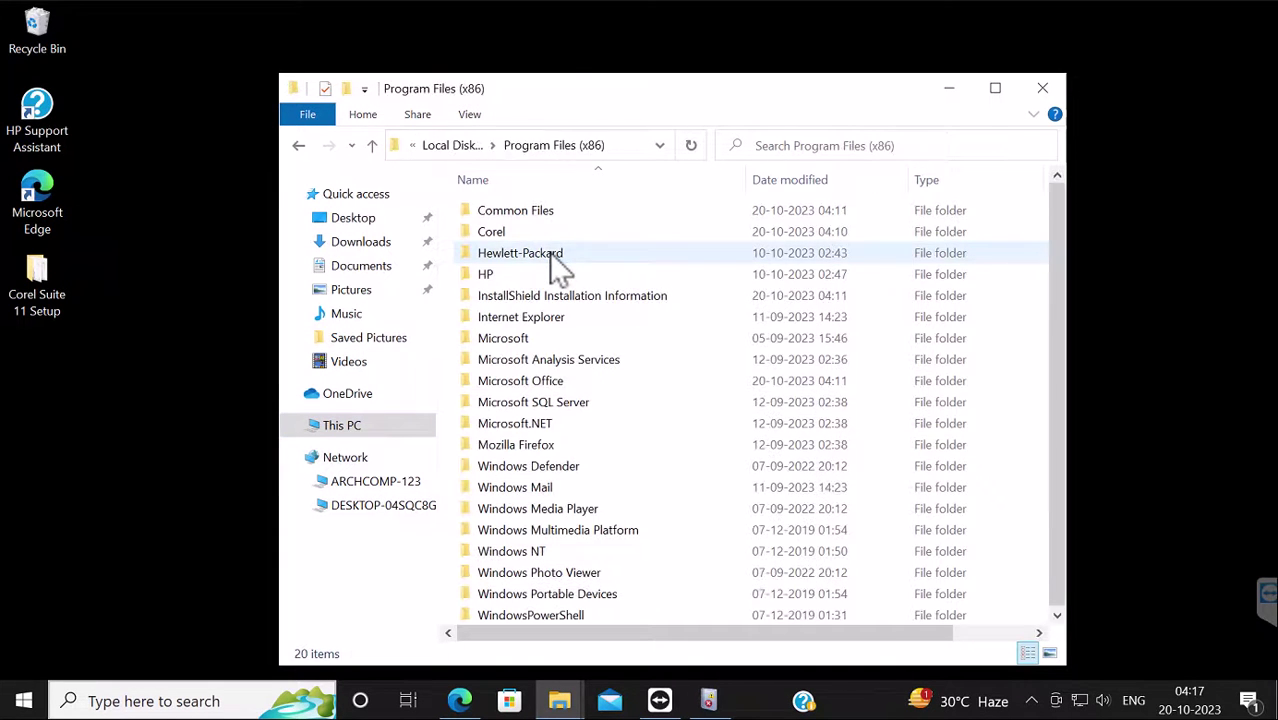
pyautogui.doubleClick(491, 233)
pyautogui.doubleClick(524, 213)
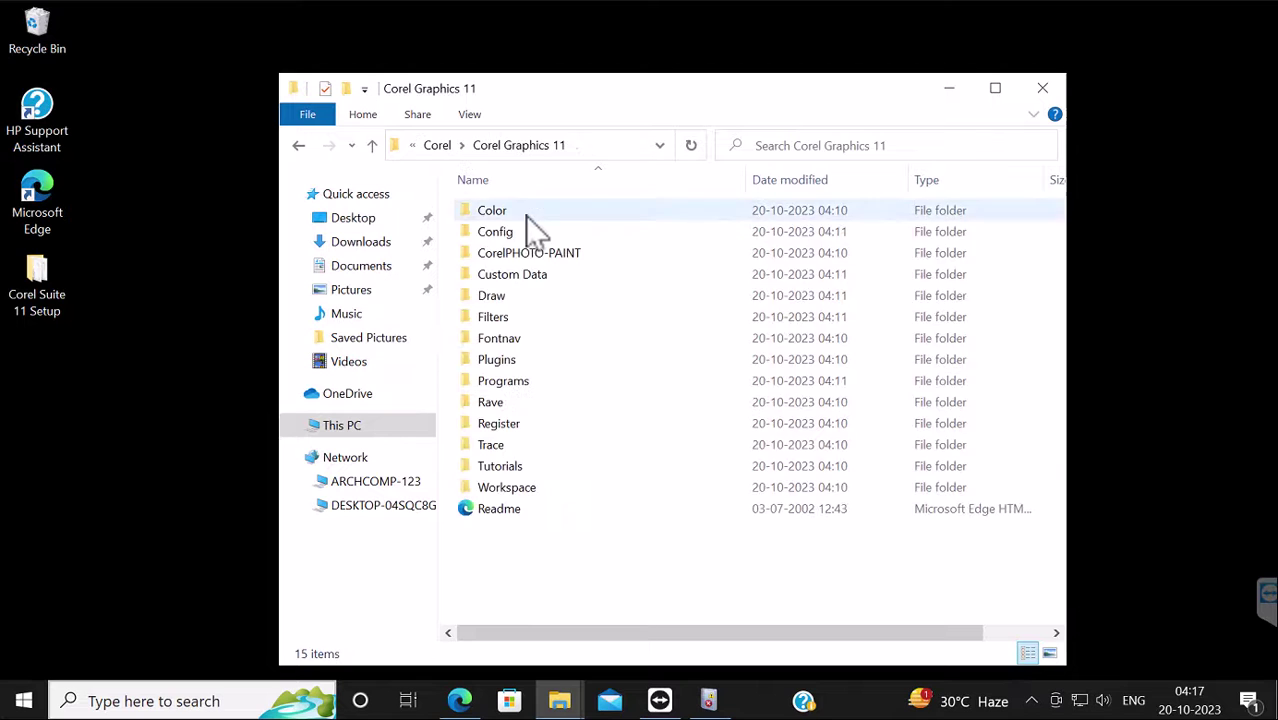
pyautogui.doubleClick(524, 378)
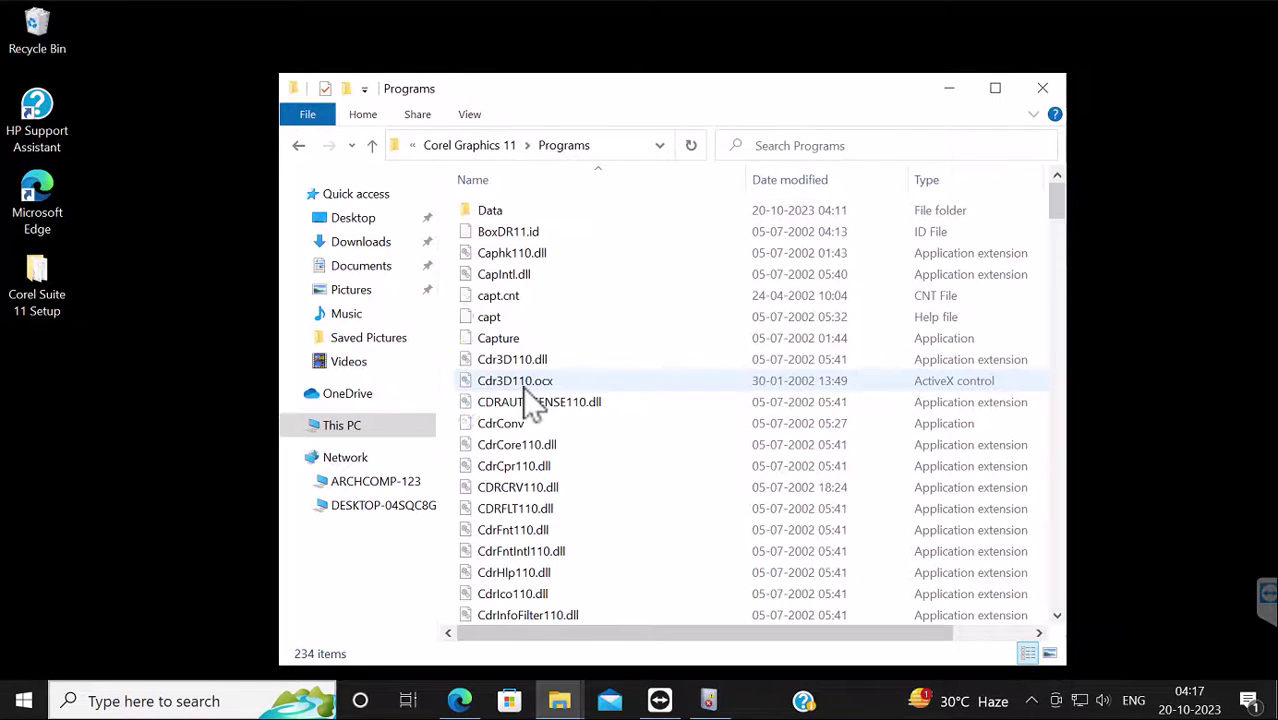
# Paste kodakcms.dll into Programs, replacing the old copy with administrator approval.
pyautogui.click(995, 88)
pyautogui.rightClick(968, 372)
pyautogui.click(1008, 508)
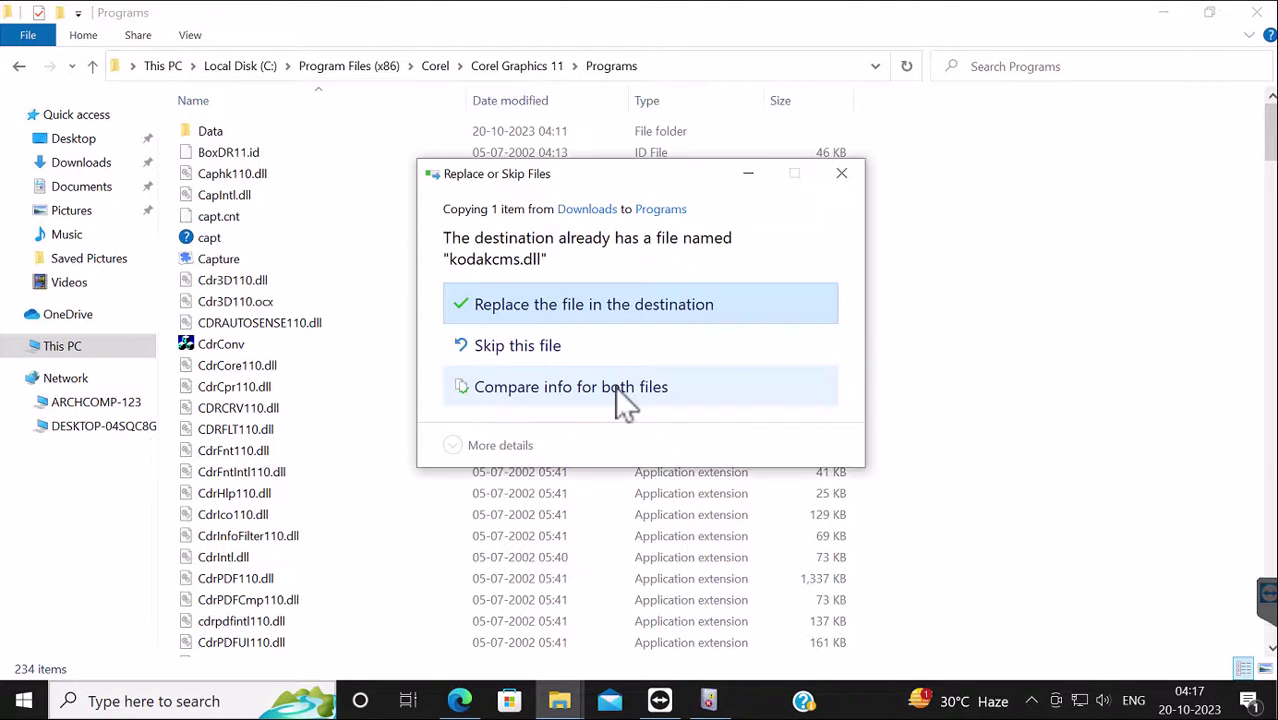
pyautogui.click(530, 307)
pyautogui.click(565, 290)
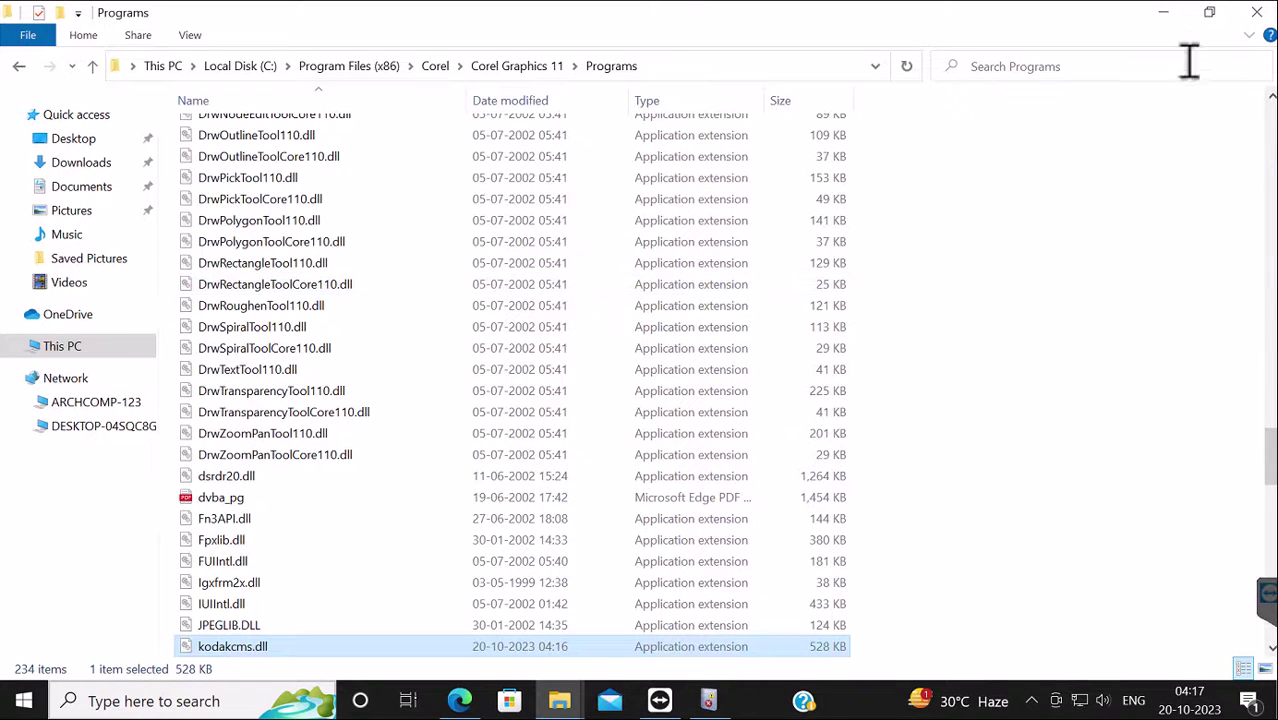
# Close File Explorer, launch CorelDRAW 11 from Recently added, and choose New Graphic.
pyautogui.click(1258, 14)
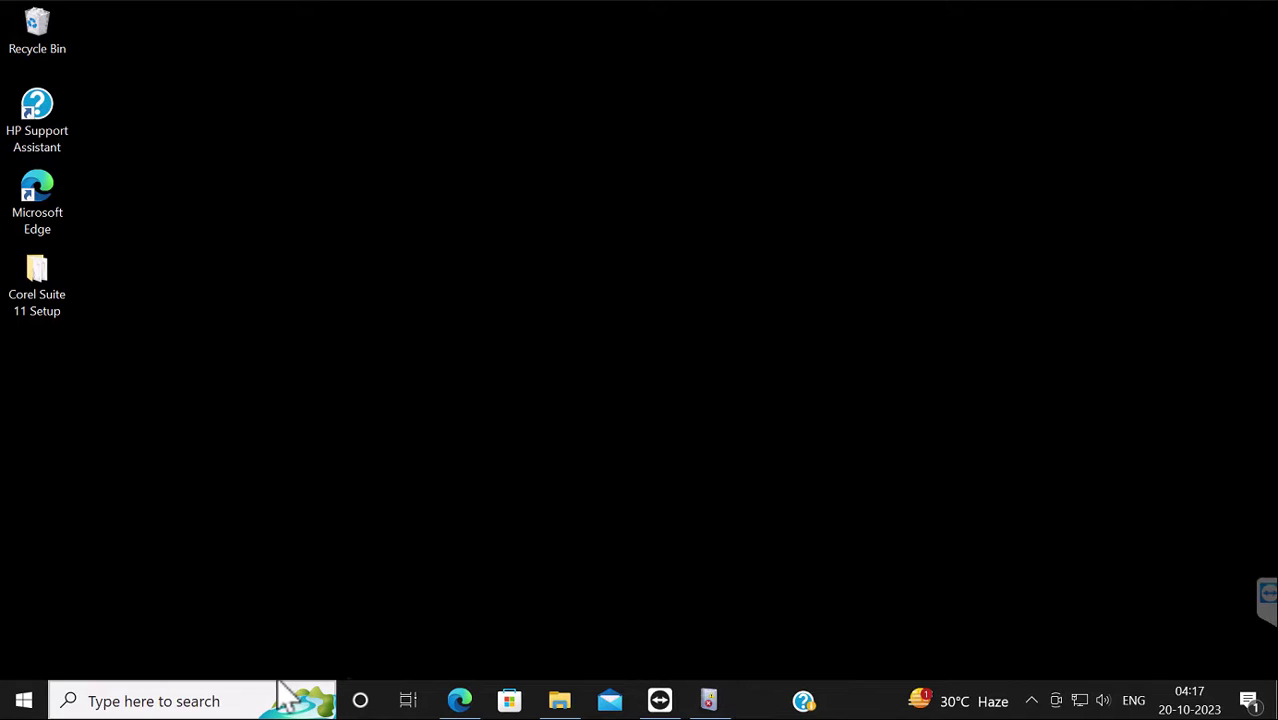
pyautogui.click(24, 701)
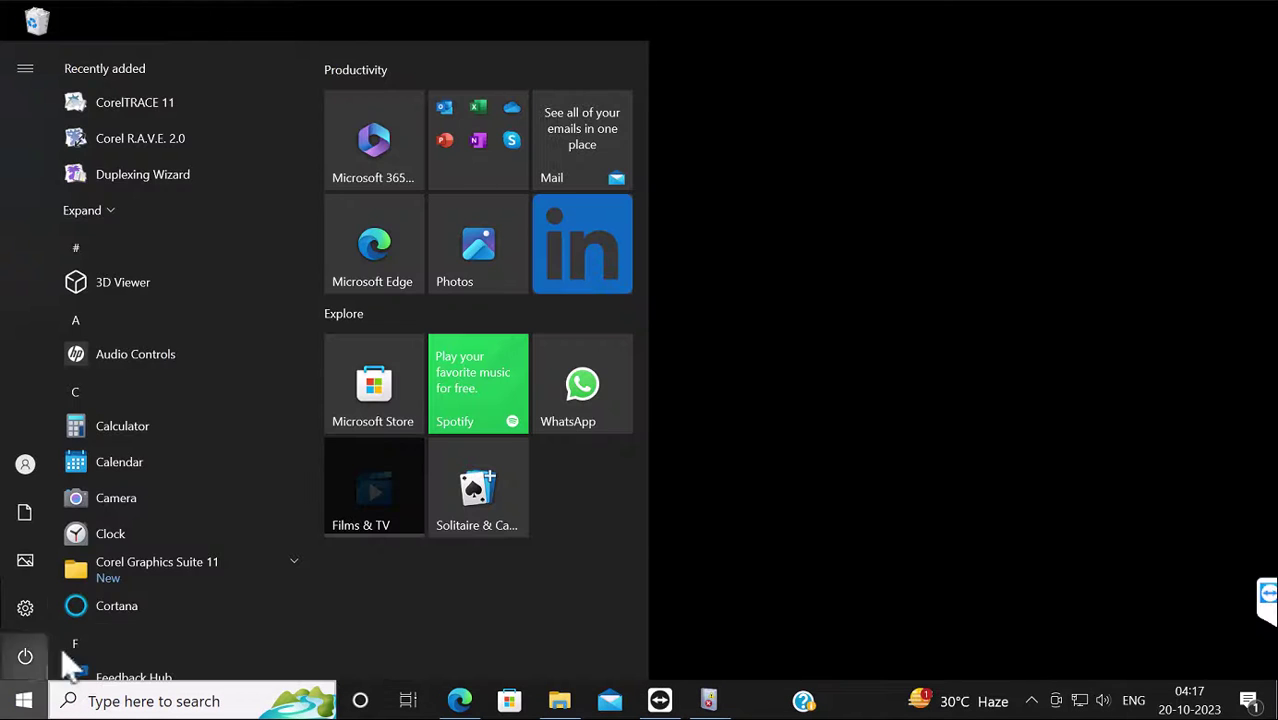
pyautogui.click(87, 214)
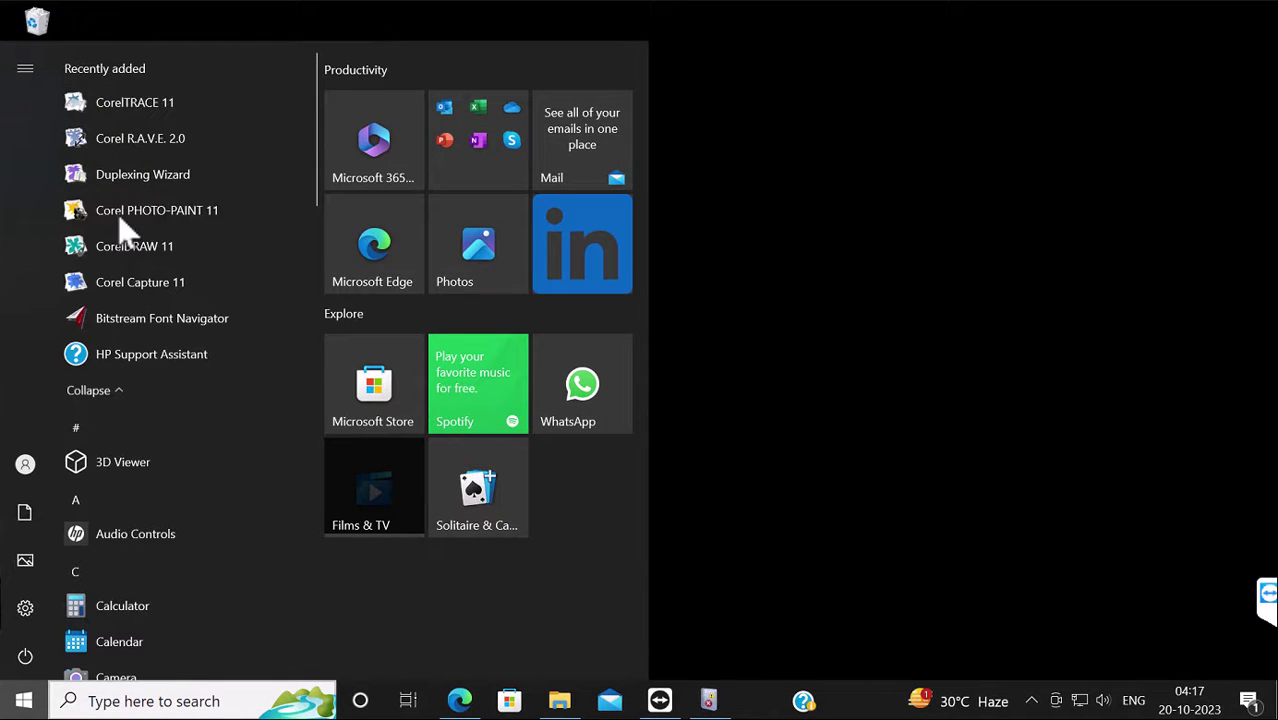
pyautogui.click(131, 247)
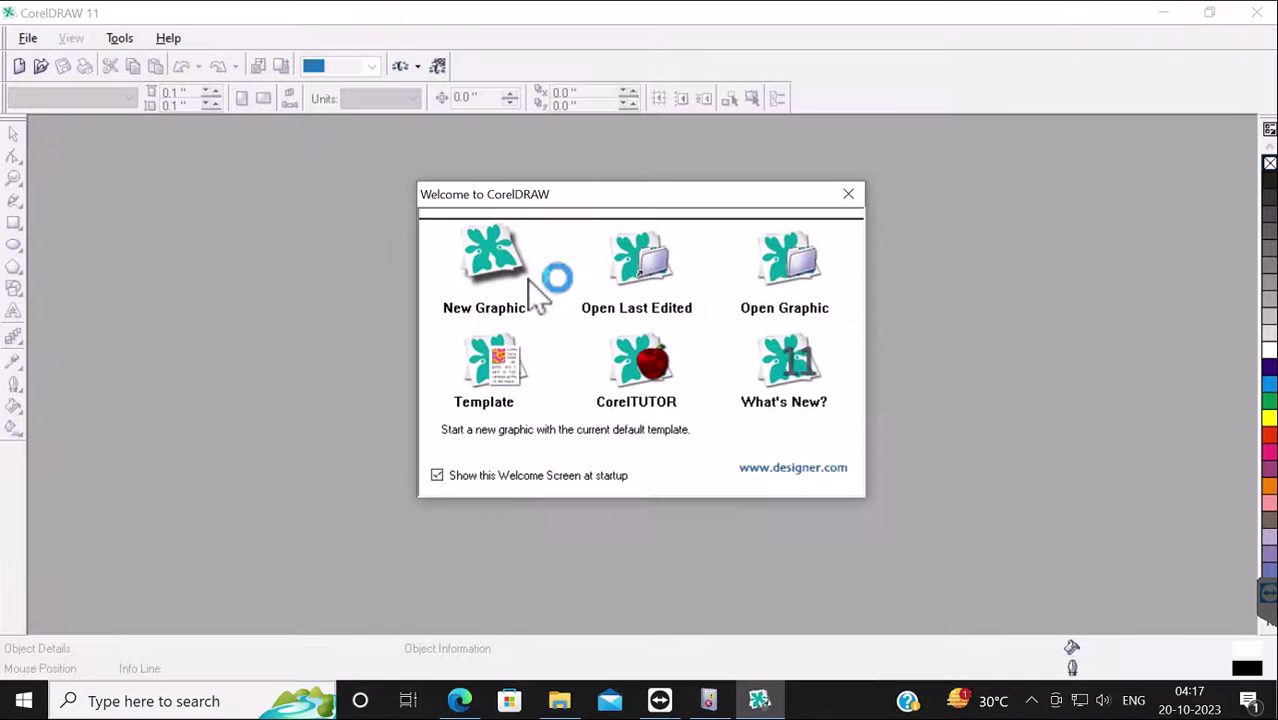
pyautogui.click(535, 295)
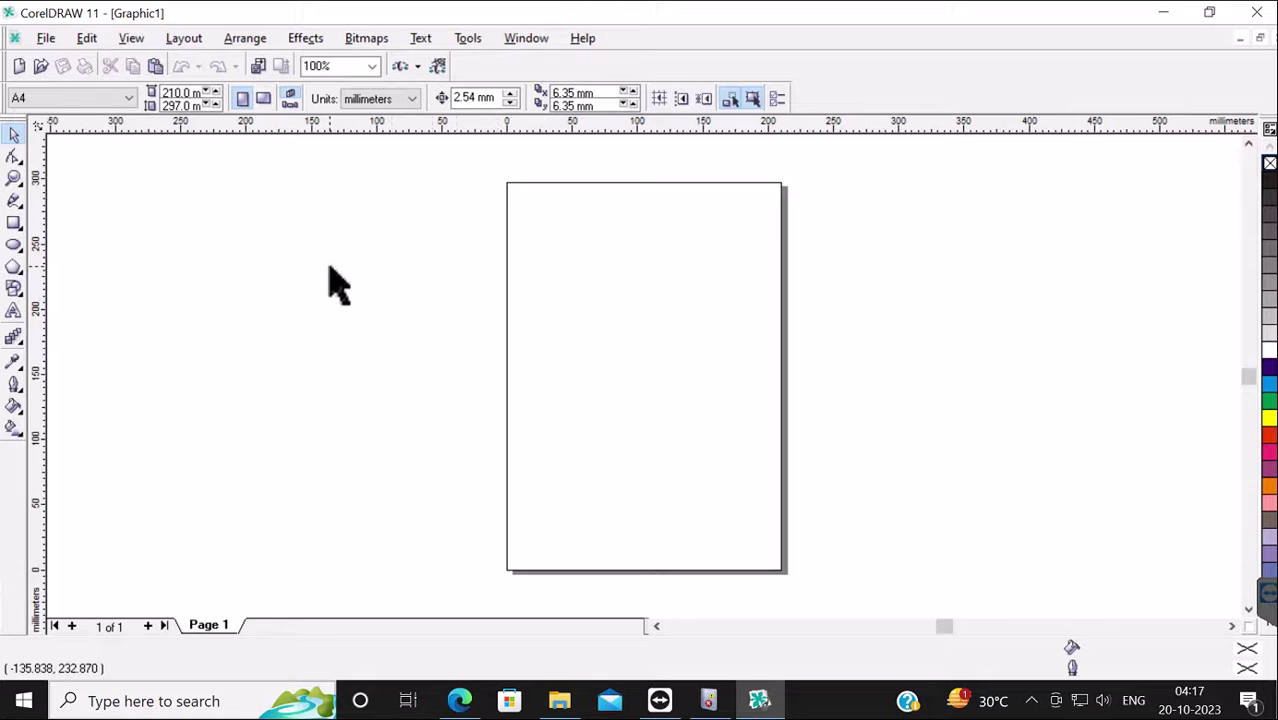
# Draw about 27 overlapping unfilled rectangles all over the A4 page with the Rectangle tool.
pyautogui.click(14, 223)
pyautogui.moveTo(537, 203)
pyautogui.mouseDown()
pyautogui.moveTo(688, 381)
pyautogui.moveTo(669, 389)
pyautogui.mouseUp()
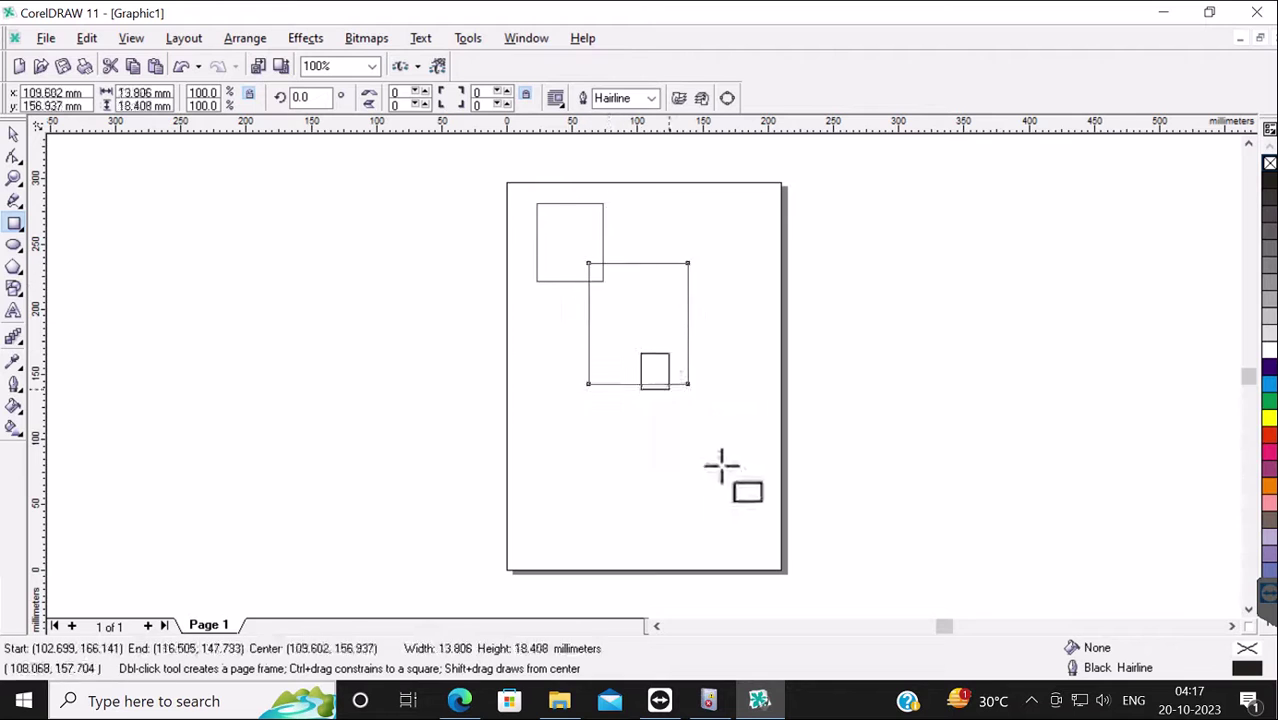
pyautogui.moveTo(721, 465); pyautogui.dragTo(724, 473)
pyautogui.moveTo(631, 197)
pyautogui.mouseDown()
pyautogui.moveTo(714, 309)
pyautogui.moveTo(712, 395)
pyautogui.mouseUp()
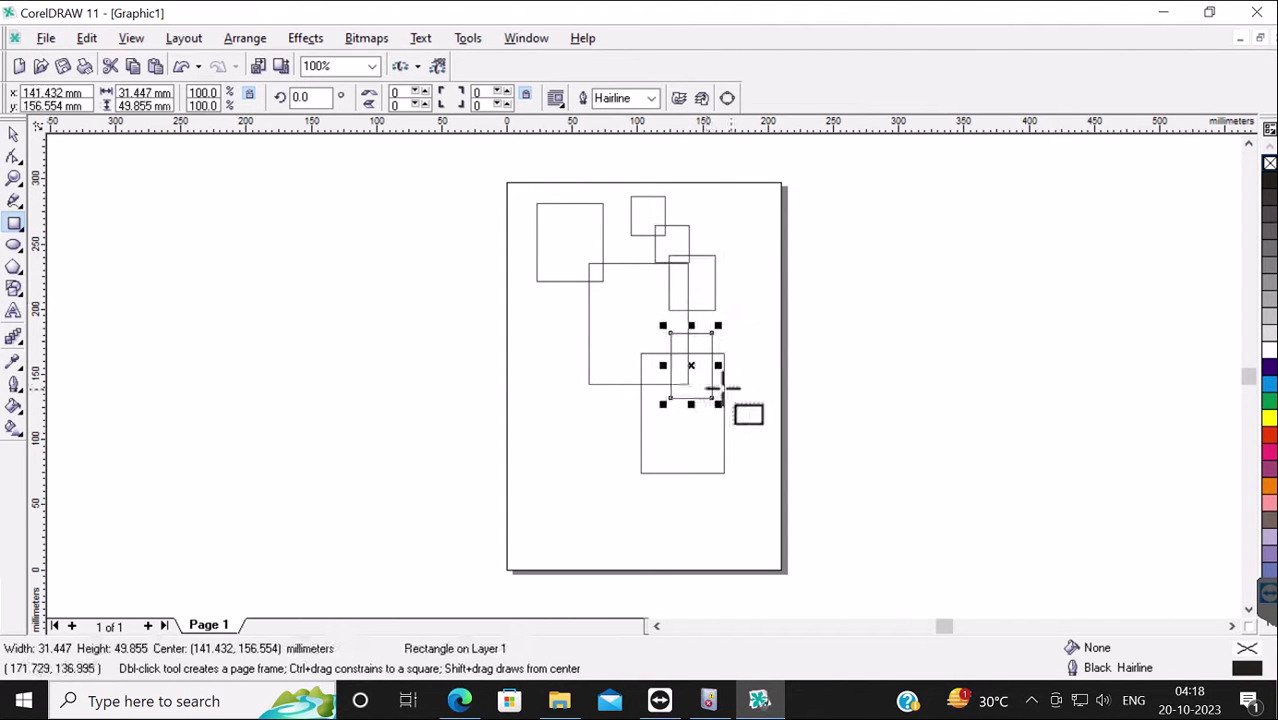
pyautogui.moveTo(700, 291); pyautogui.dragTo(742, 338)
pyautogui.moveTo(565, 352); pyautogui.dragTo(636, 427)
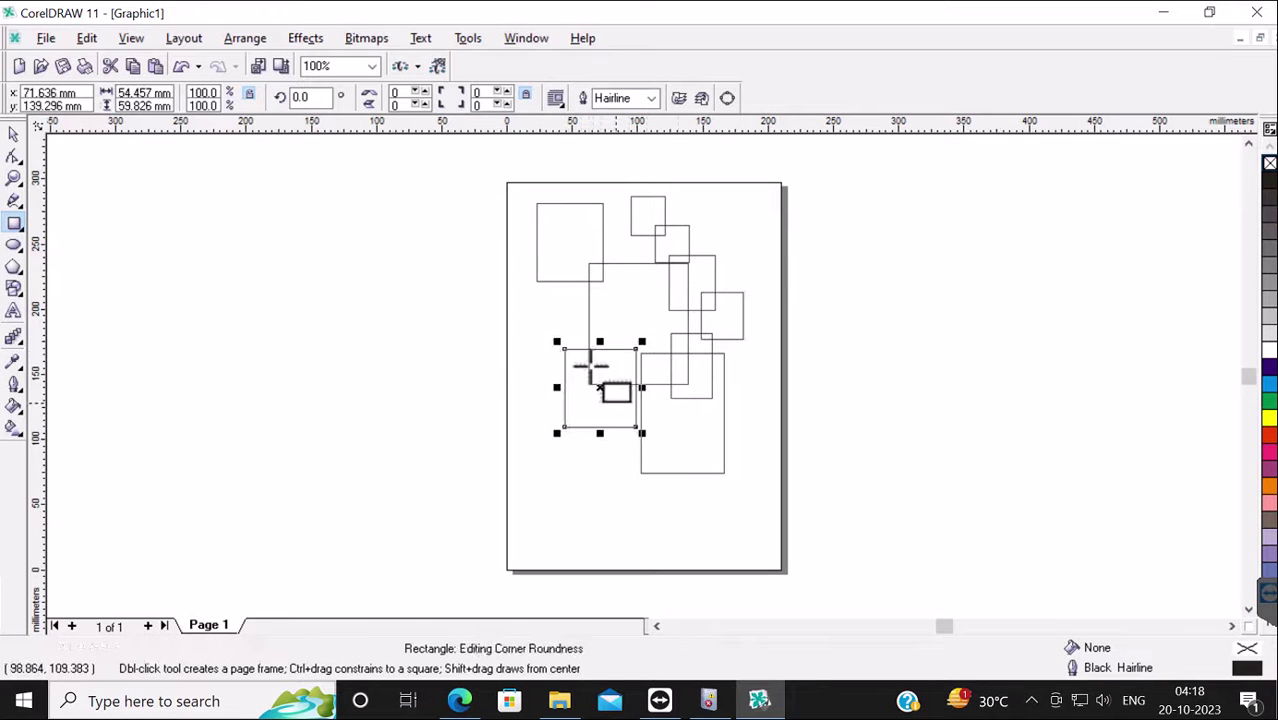
pyautogui.moveTo(533, 290); pyautogui.dragTo(580, 347)
pyautogui.moveTo(693, 450); pyautogui.dragTo(746, 501)
pyautogui.moveTo(527, 383)
pyautogui.mouseDown()
pyautogui.moveTo(589, 445)
pyautogui.moveTo(629, 531)
pyautogui.mouseUp()
pyautogui.moveTo(611, 473); pyautogui.dragTo(713, 552)
pyautogui.moveTo(507, 473); pyautogui.dragTo(587, 555)
pyautogui.moveTo(540, 448); pyautogui.dragTo(591, 517)
pyautogui.moveTo(509, 341); pyautogui.dragTo(566, 414)
pyautogui.moveTo(514, 258); pyautogui.dragTo(553, 314)
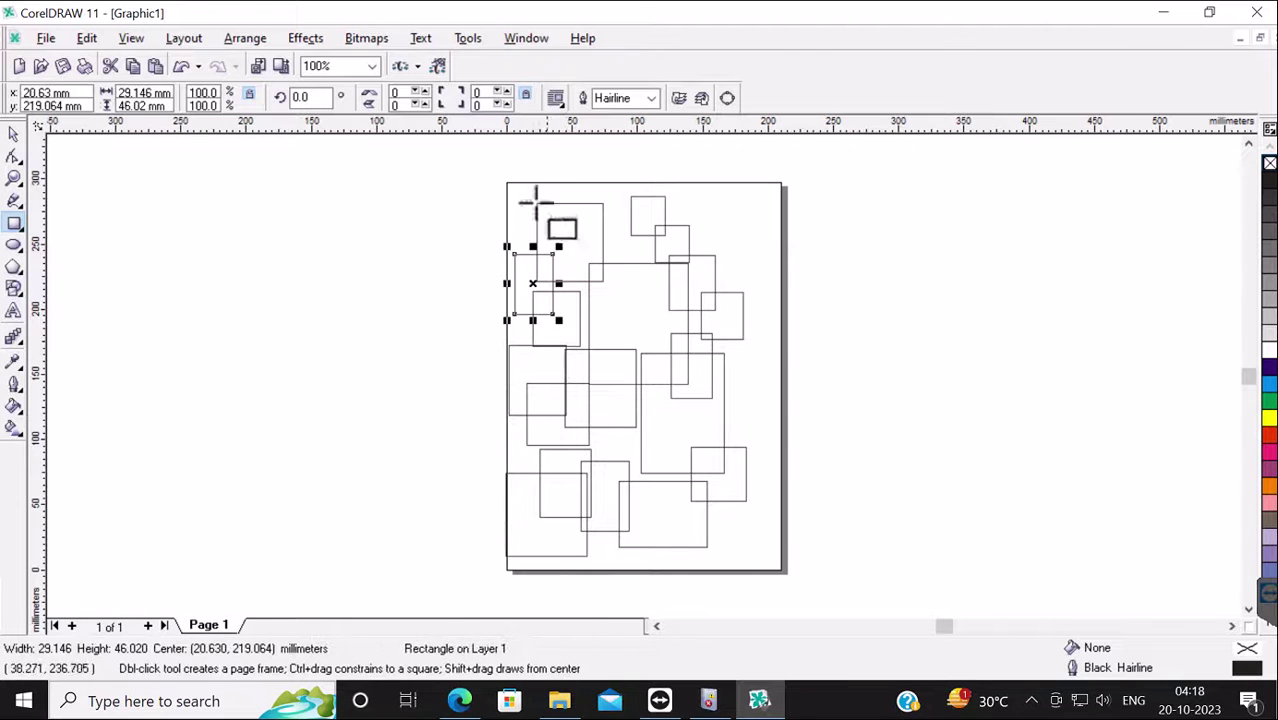
pyautogui.moveTo(524, 187); pyautogui.dragTo(589, 262)
pyautogui.moveTo(605, 210)
pyautogui.mouseDown()
pyautogui.moveTo(665, 268)
pyautogui.moveTo(655, 340)
pyautogui.mouseUp()
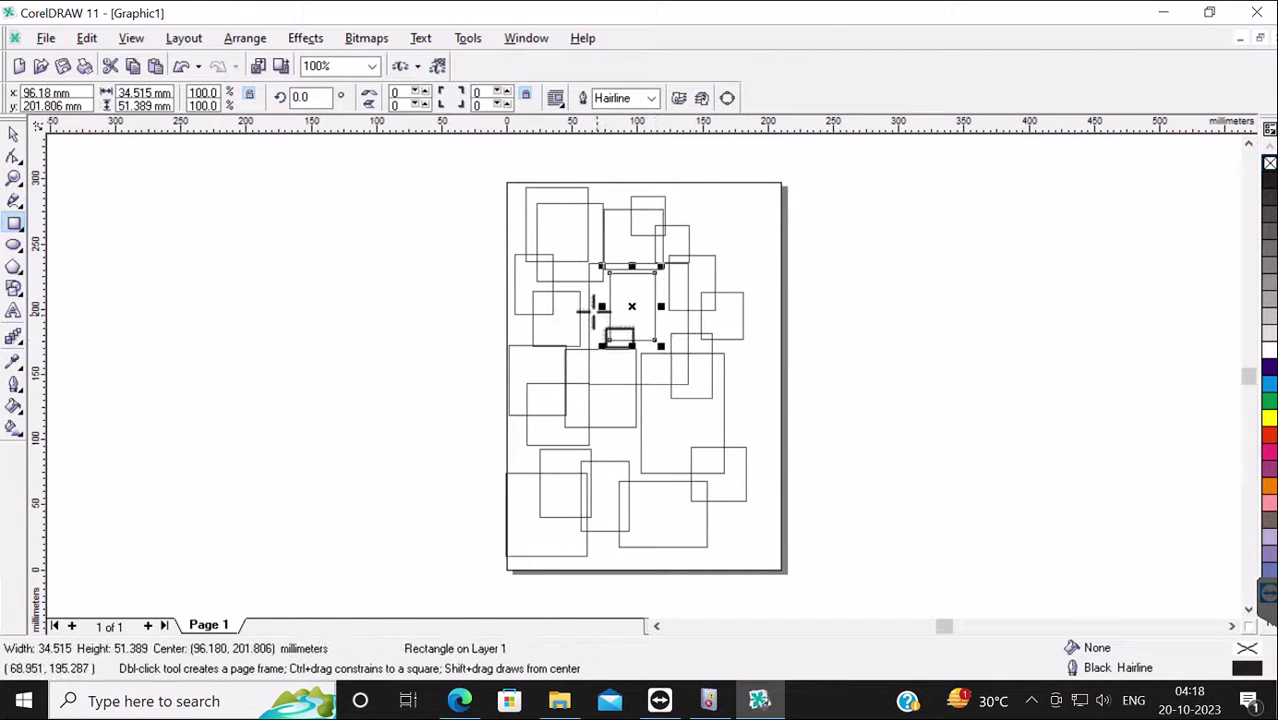
pyautogui.moveTo(593, 310)
pyautogui.mouseDown()
pyautogui.moveTo(651, 362)
pyautogui.moveTo(658, 454)
pyautogui.moveTo(720, 475)
pyautogui.mouseUp()
pyautogui.moveTo(695, 378); pyautogui.dragTo(755, 442)
pyautogui.moveTo(718, 324); pyautogui.dragTo(782, 398)
pyautogui.moveTo(710, 283); pyautogui.dragTo(764, 323)
pyautogui.moveTo(713, 240); pyautogui.dragTo(763, 298)
pyautogui.moveTo(698, 195); pyautogui.dragTo(765, 247)
pyautogui.moveTo(683, 215); pyautogui.dragTo(593, 180)
pyautogui.moveTo(585, 248)
pyautogui.mouseDown()
pyautogui.moveTo(665, 203)
pyautogui.moveTo(736, 265)
pyautogui.mouseUp()
pyautogui.moveTo(728, 477); pyautogui.dragTo(753, 524)
pyautogui.moveTo(695, 514); pyautogui.dragTo(741, 578)
pyautogui.moveTo(652, 522); pyautogui.dragTo(688, 572)
pyautogui.moveTo(603, 530)
pyautogui.mouseDown()
pyautogui.moveTo(650, 577)
pyautogui.moveTo(621, 568)
pyautogui.mouseUp()
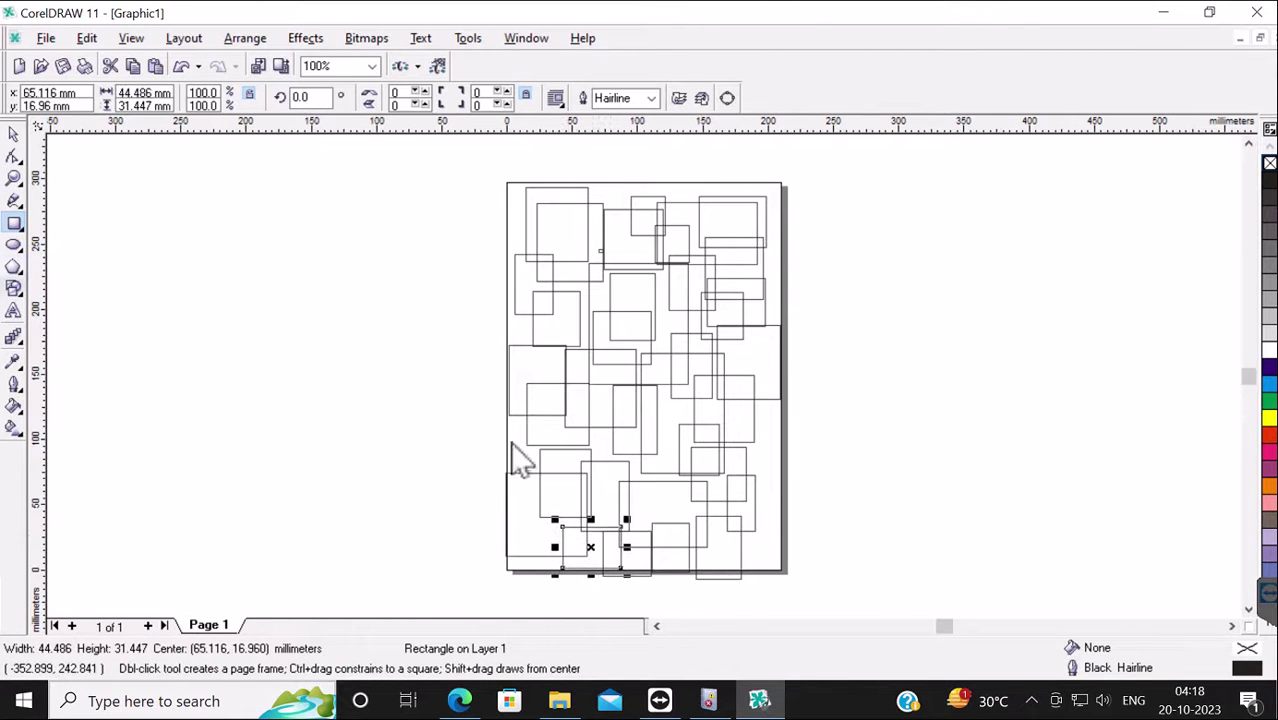
# Add a purple-filled pentagon and a circle, then shift both slightly right.
pyautogui.press('y')
pyautogui.moveTo(577, 283); pyautogui.dragTo(729, 403)
pyautogui.click(1269, 467)
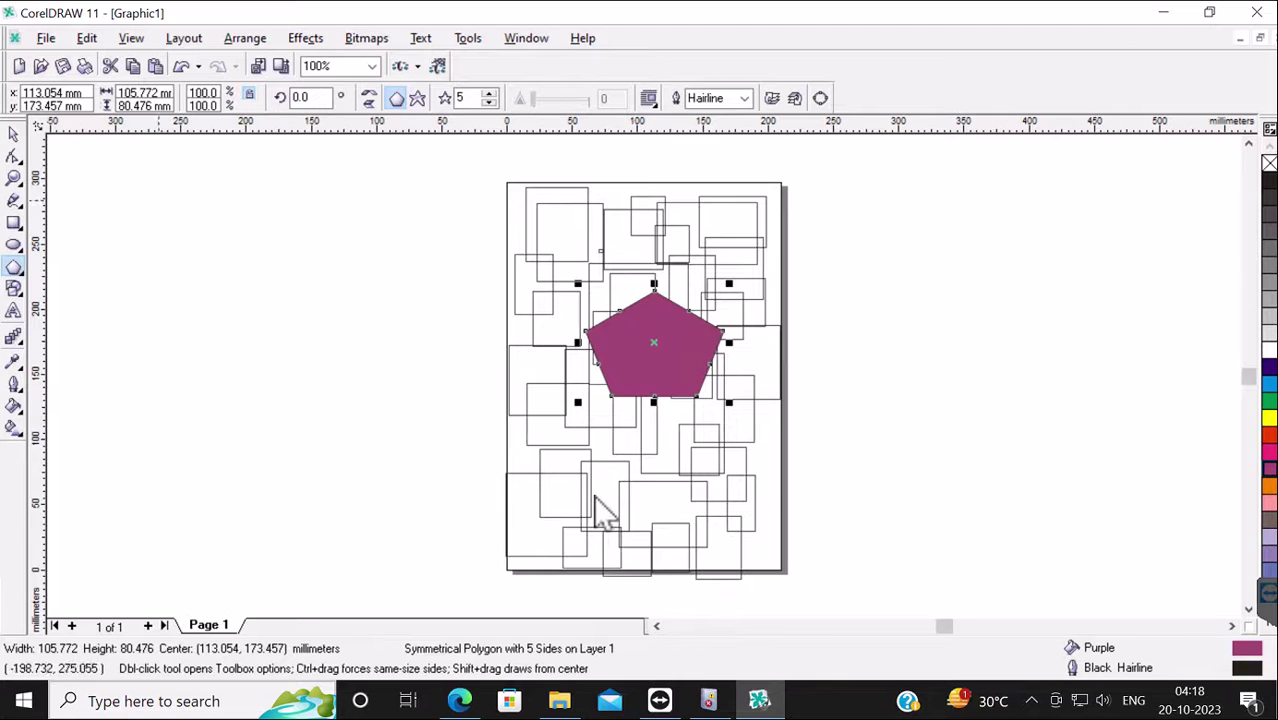
pyautogui.press('F7')
pyautogui.moveTo(528, 380); pyautogui.dragTo(698, 546)
pyautogui.press('space')
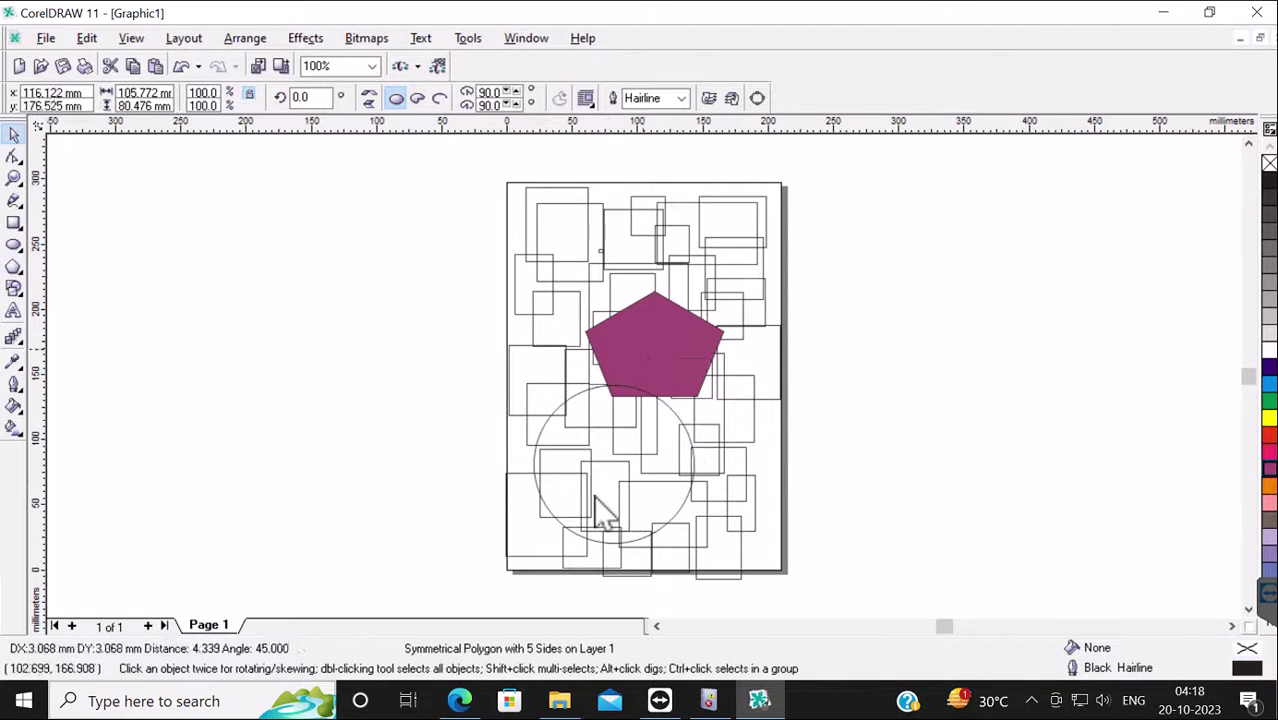
pyautogui.moveTo(655, 345); pyautogui.dragTo(692, 308)
pyautogui.moveTo(665, 390); pyautogui.dragTo(699, 408)
# Fill three upper-left rectangles yellow and two lower rectangles pink.
pyautogui.click(570, 300)
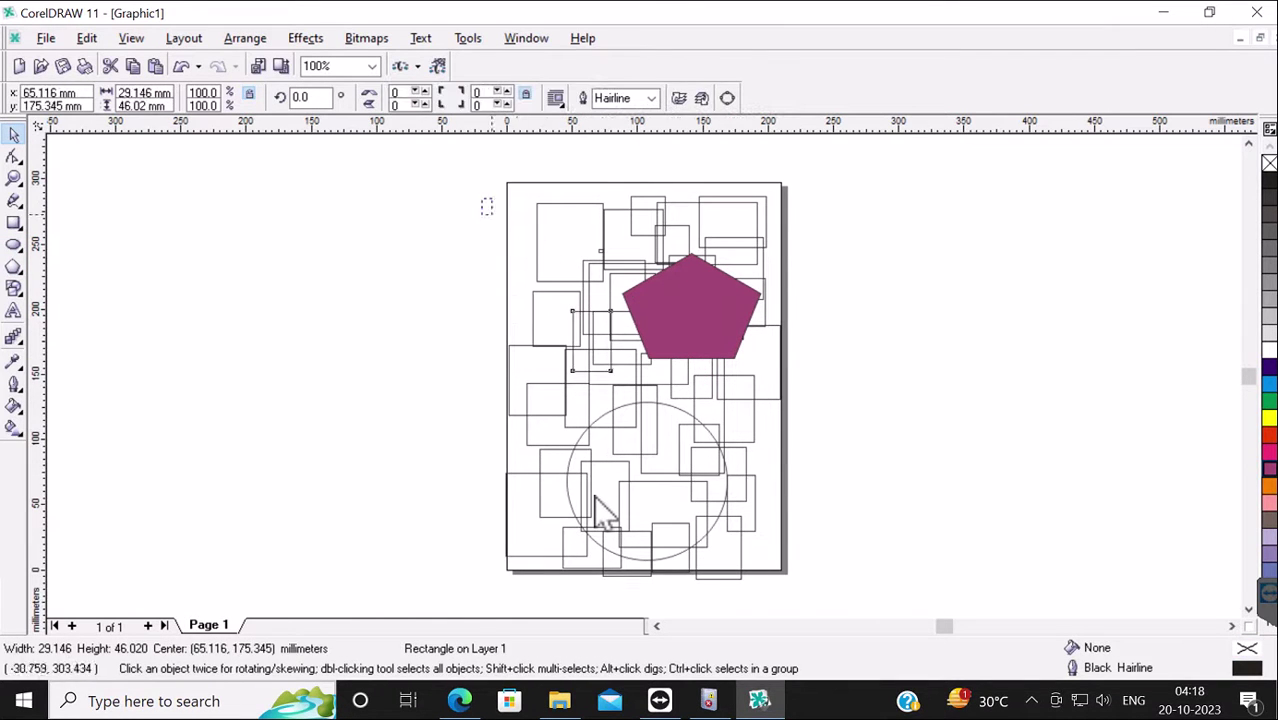
pyautogui.keyDown('shift'); pyautogui.click(568, 240); pyautogui.keyUp('shift')
pyautogui.keyDown('shift'); pyautogui.click(597, 340); pyautogui.keyUp('shift')
pyautogui.click(1269, 418)
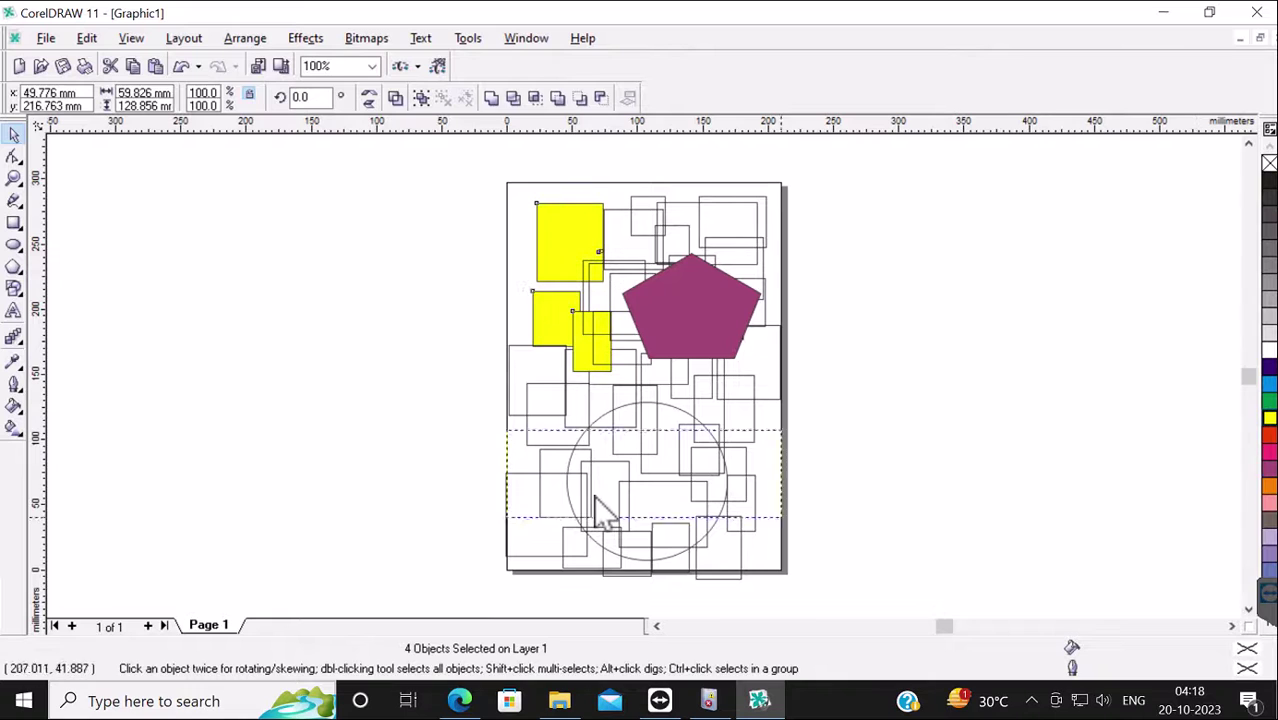
pyautogui.click(540, 485)
pyautogui.keyDown('shift'); pyautogui.click(718, 450); pyautogui.keyUp('shift')
pyautogui.click(1269, 451)
# Save the drawing as dfd.CDR.
pyautogui.click(46, 37)
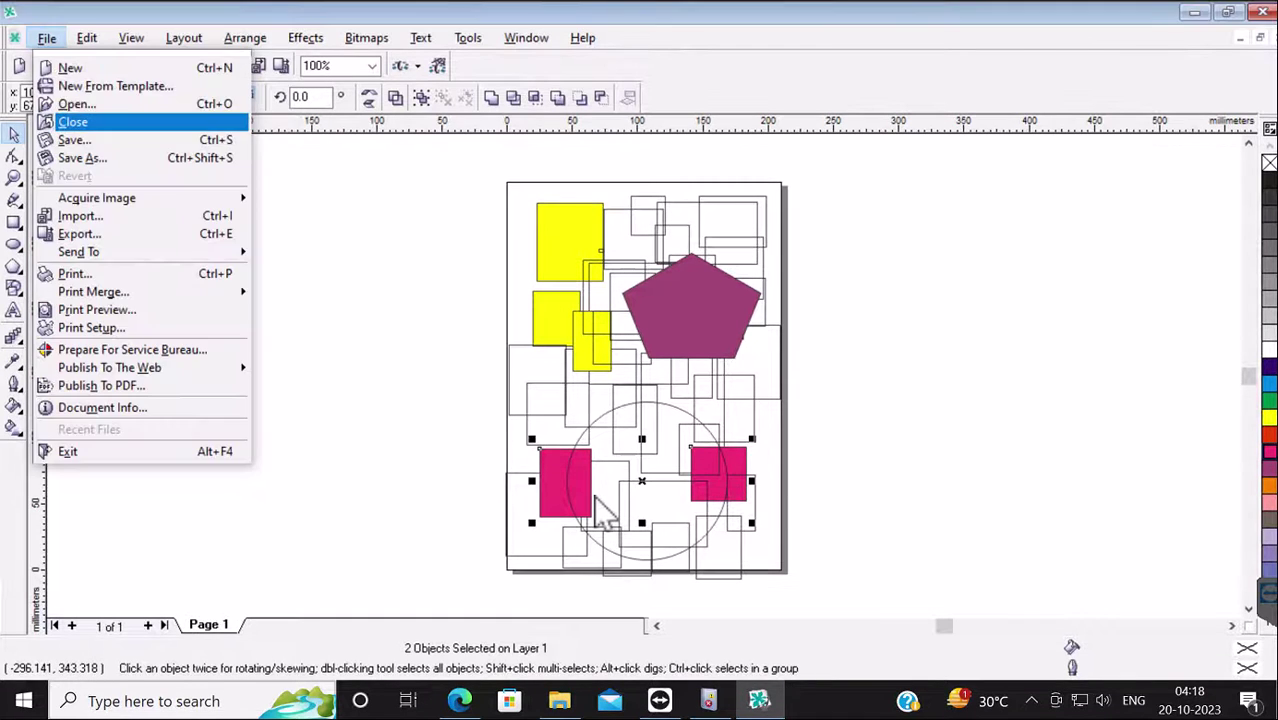
pyautogui.click(60, 118)
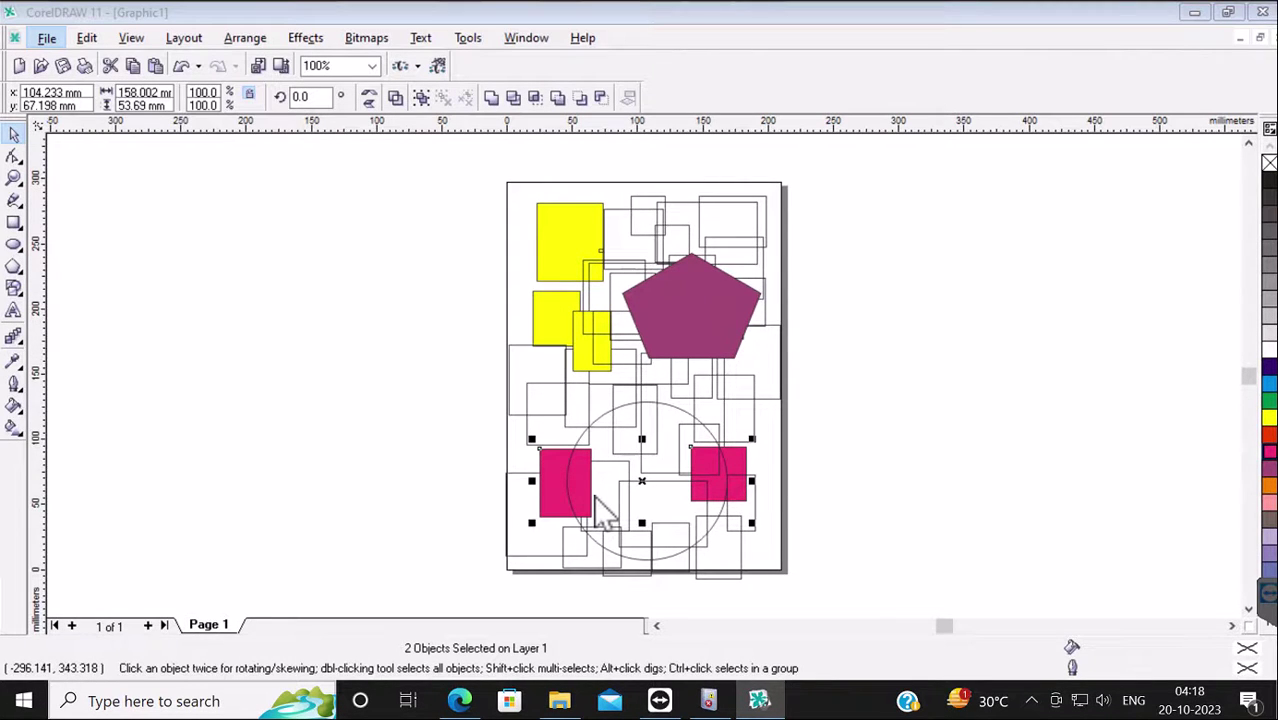
pyautogui.write('dfd')
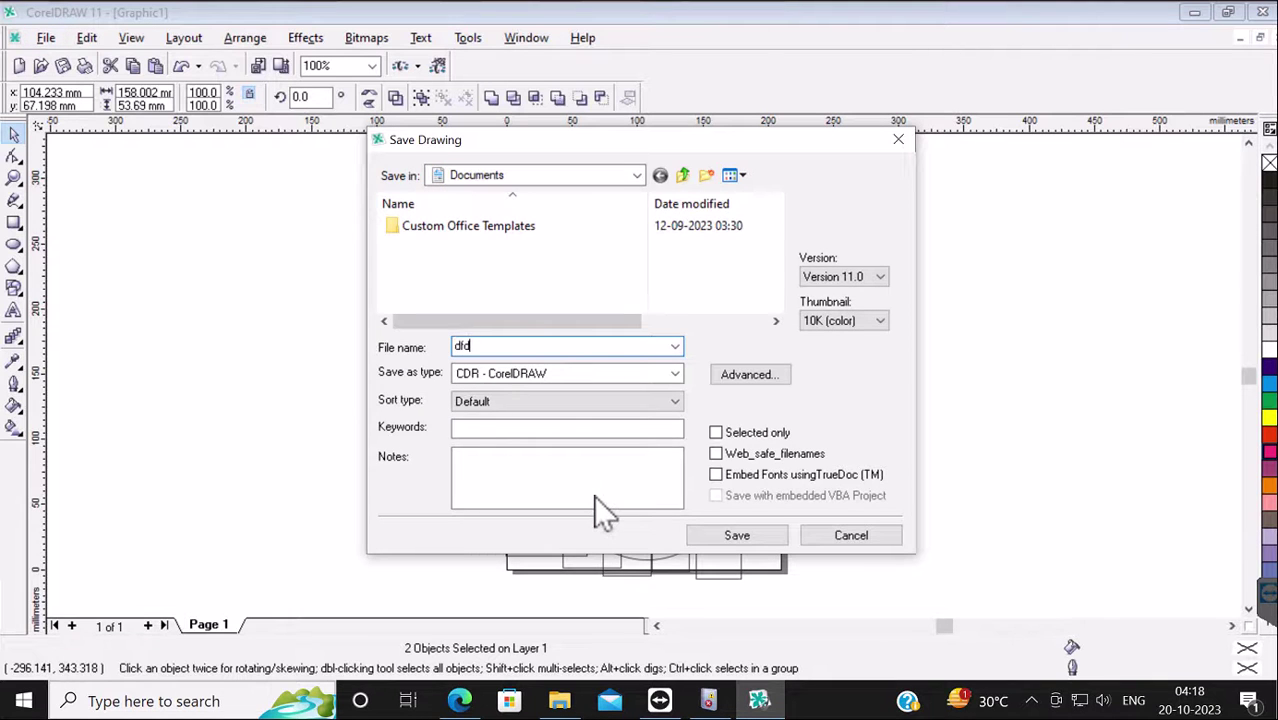
pyautogui.press('Return')
pyautogui.click(14, 222)
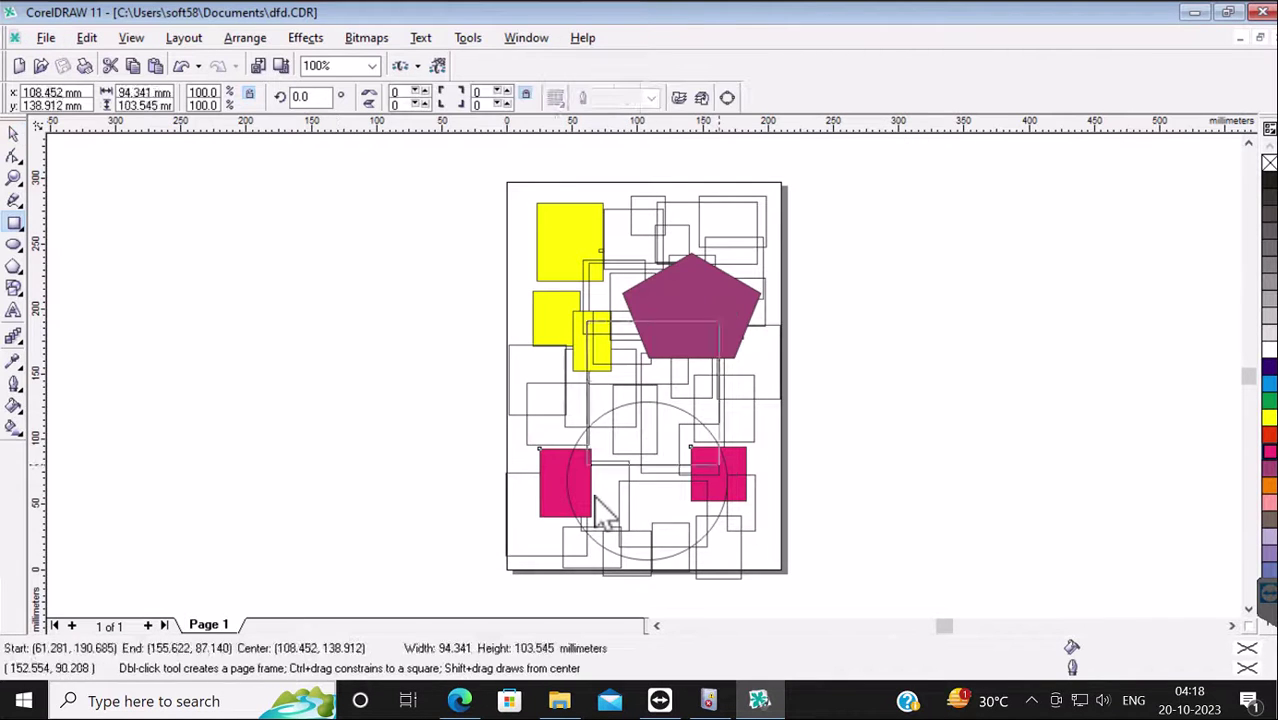